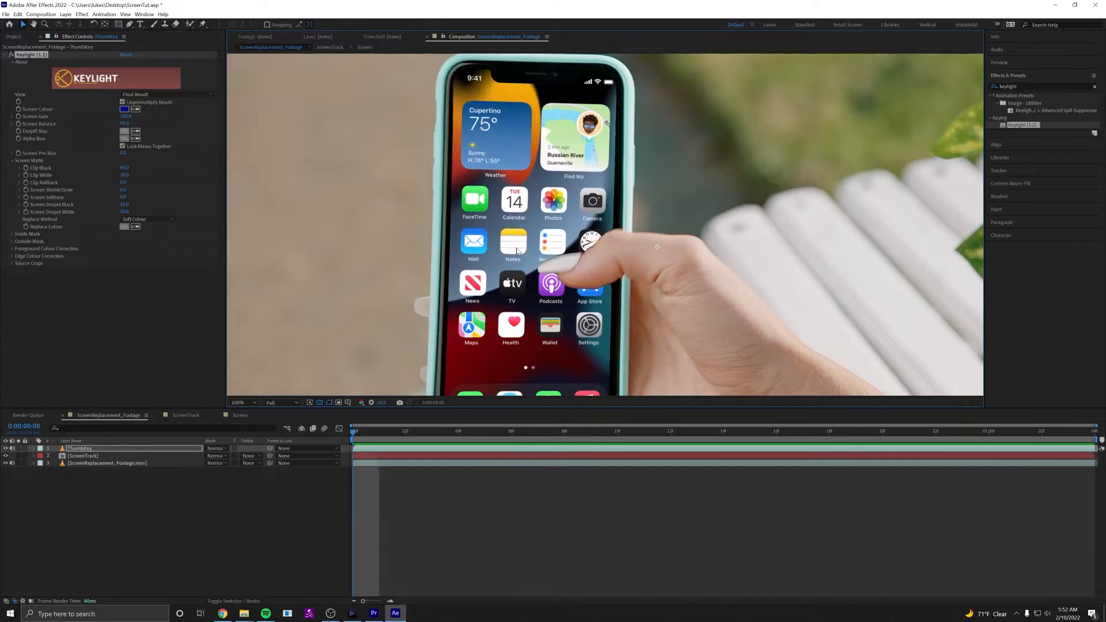
Step: Search the effects for "levels" and apply Levels to the ScreenTrack layer
key(shift+slash)
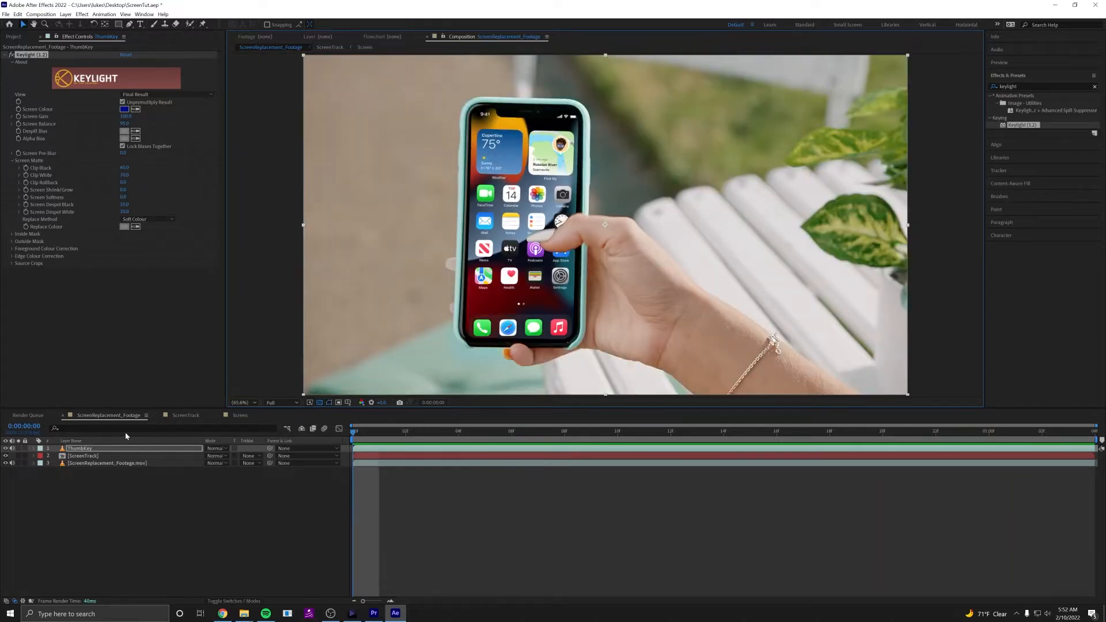
click(87, 456)
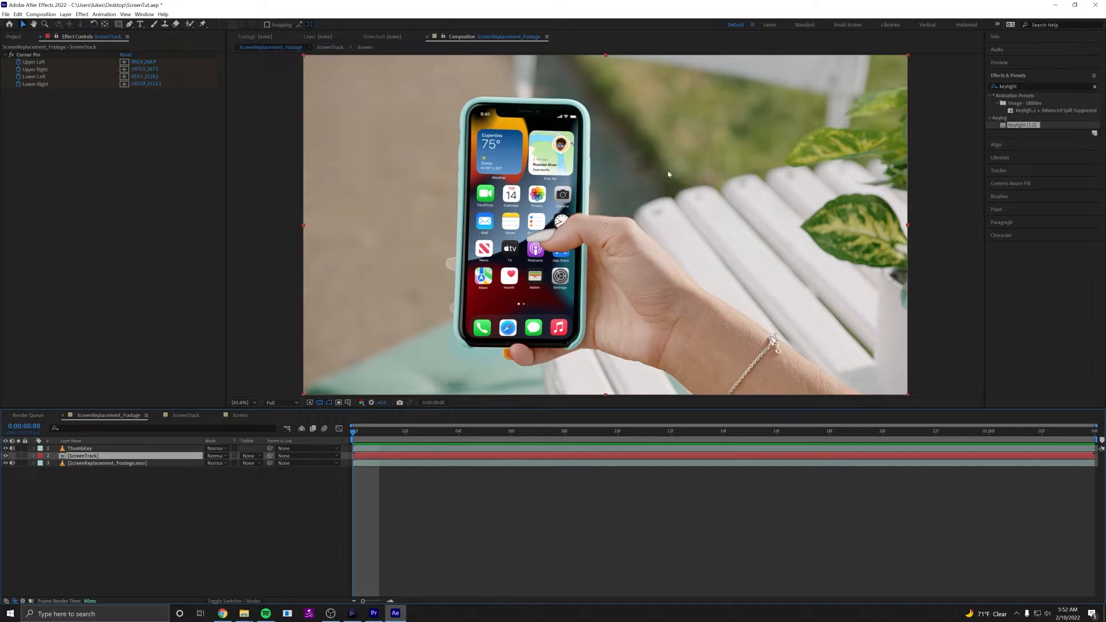
click(1028, 86)
text(levels)
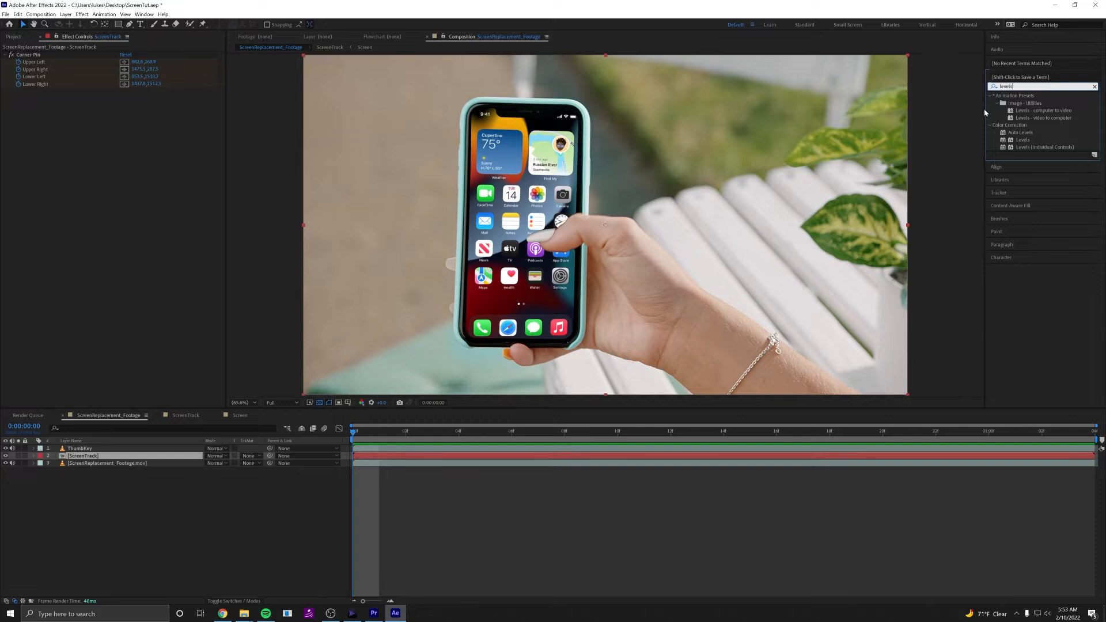
drag(1023, 141, 484, 322)
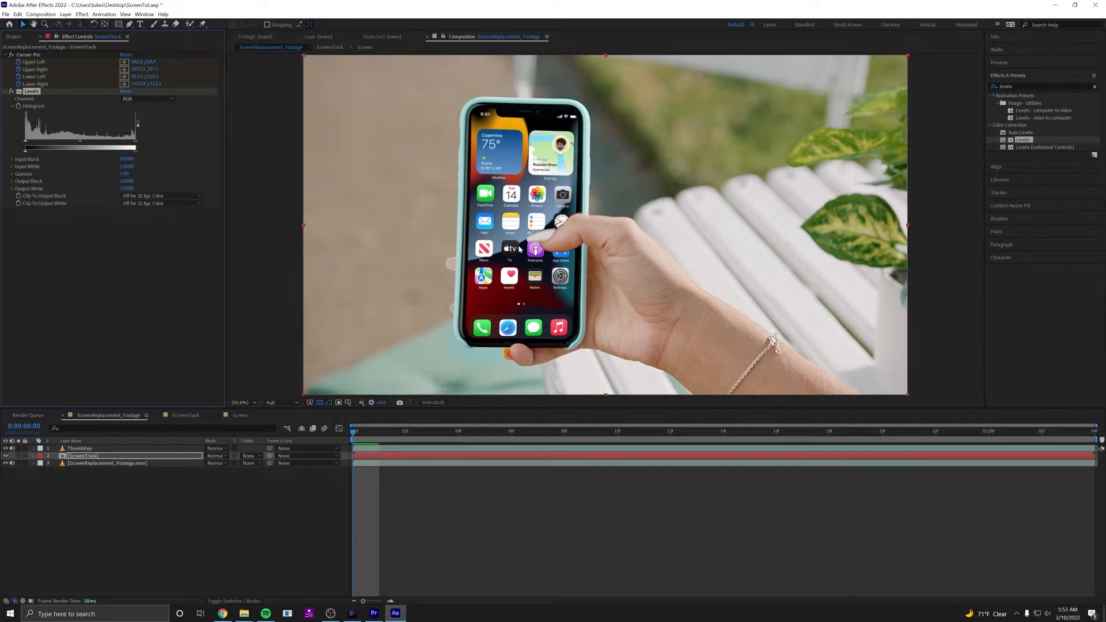
Step: Try a different Input Black in the ScreenTrack layer's Levels effect, and set it back to 0
key(/)
drag(564, 335, 599, 383)
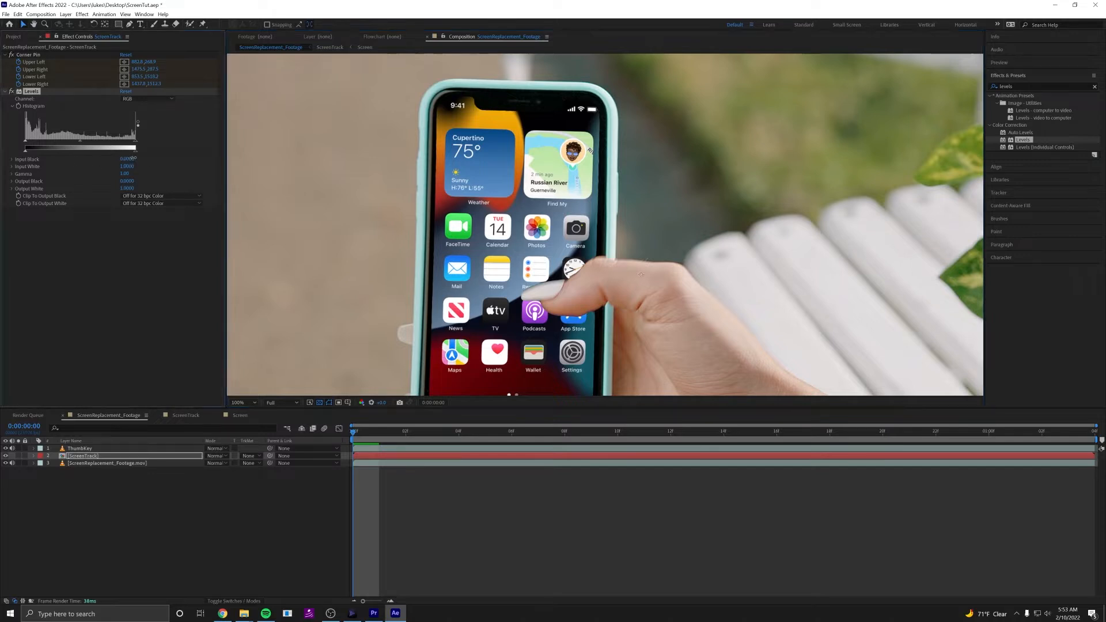
mouse_move(133, 158)
mouse_down()
mouse_move(171, 159)
mouse_move(116, 160)
mouse_up()
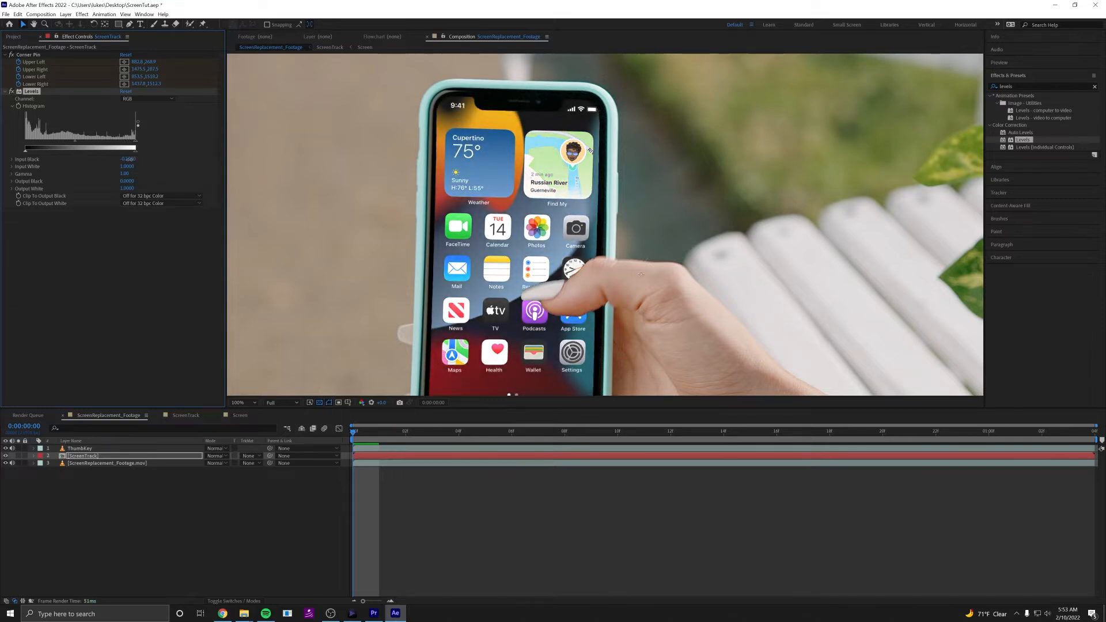
click(130, 159)
text(0)
key(Return)
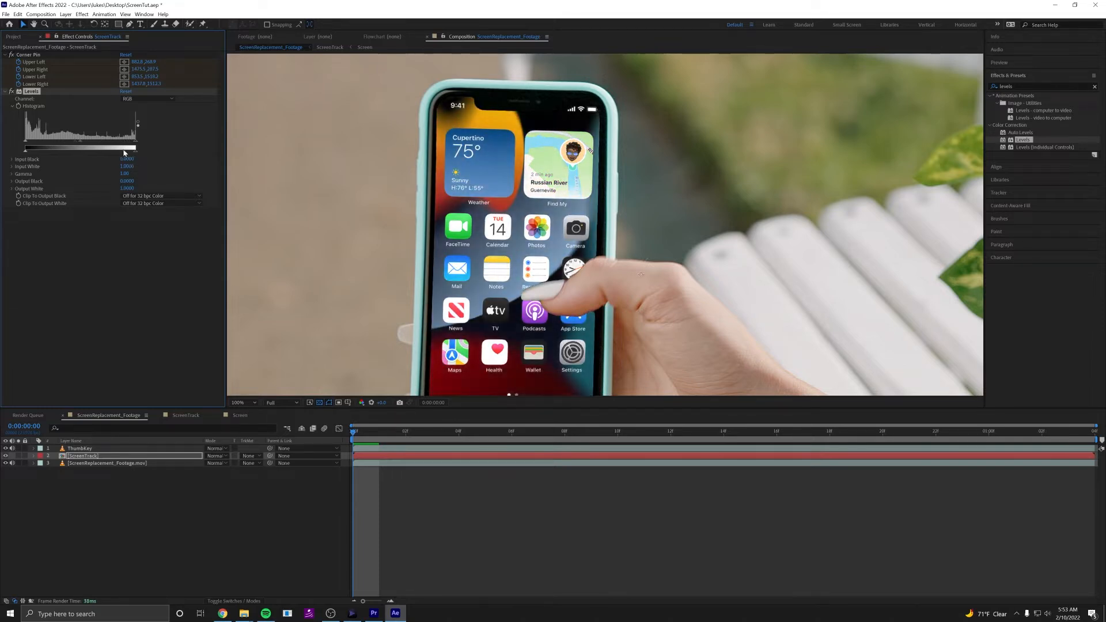
Step: Set the Levels effect's Output Black to 0.1 and Output White to 0.9 on the ScreenTrack layer
drag(130, 182, 136, 181)
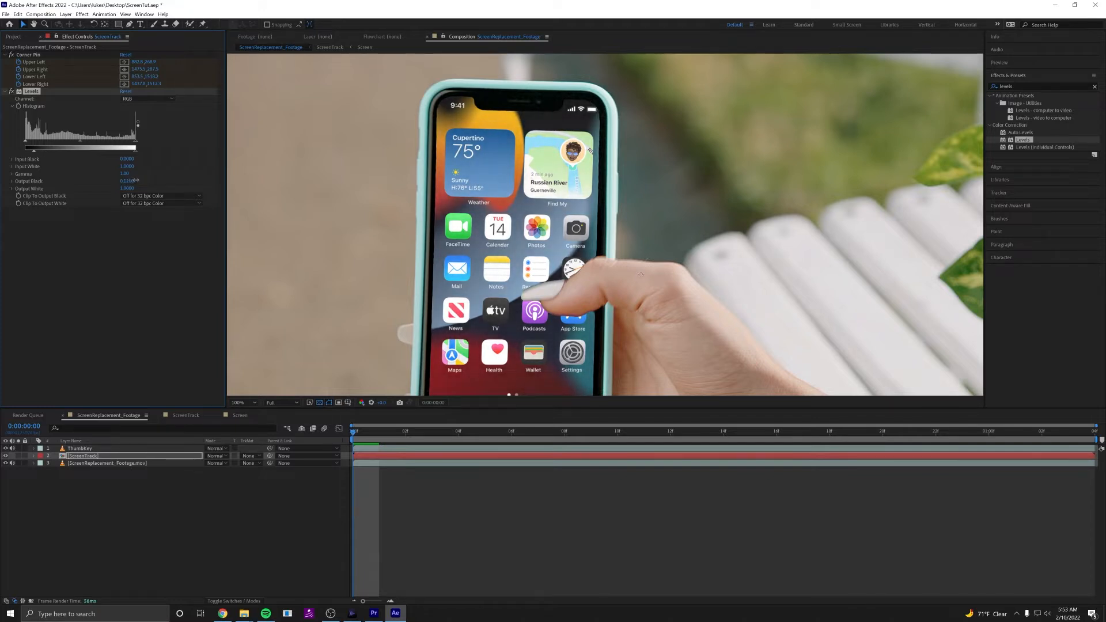
click(128, 181)
text(0.1)
key(Return)
drag(125, 187, 121, 186)
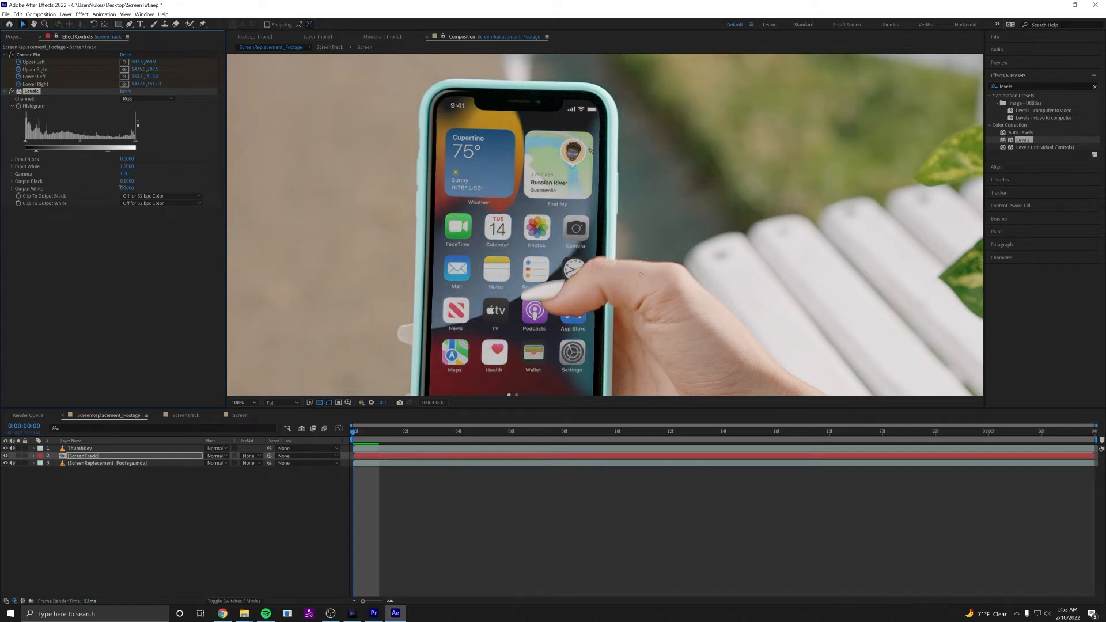
click(122, 187)
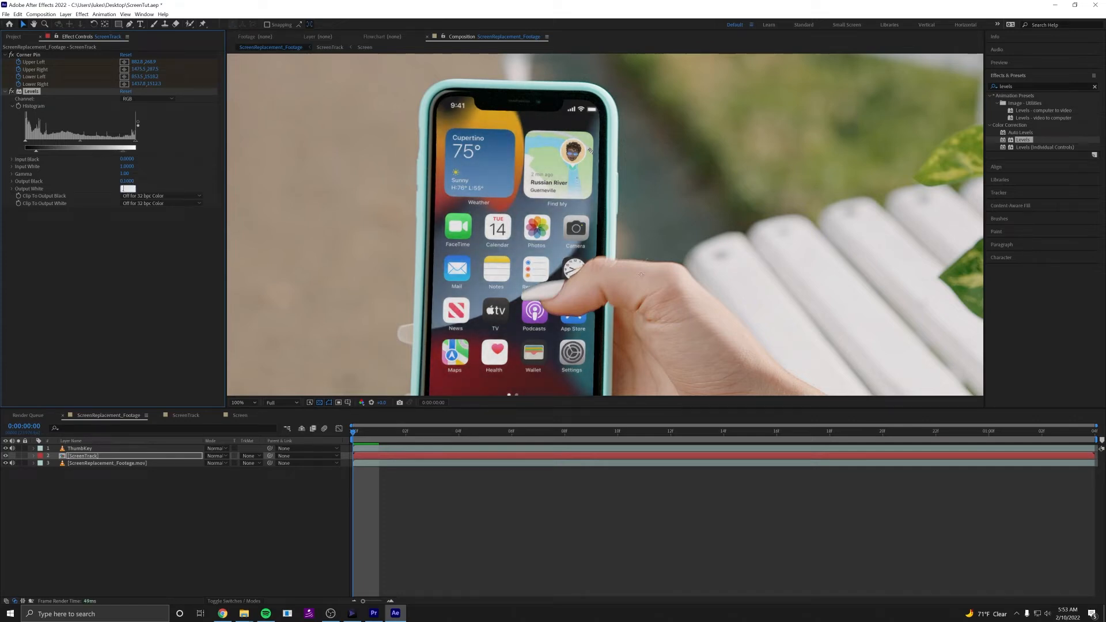
text(.9)
key(Return)
Step: Compare the phone screen with the Levels effect switched off and on
drag(584, 244, 579, 157)
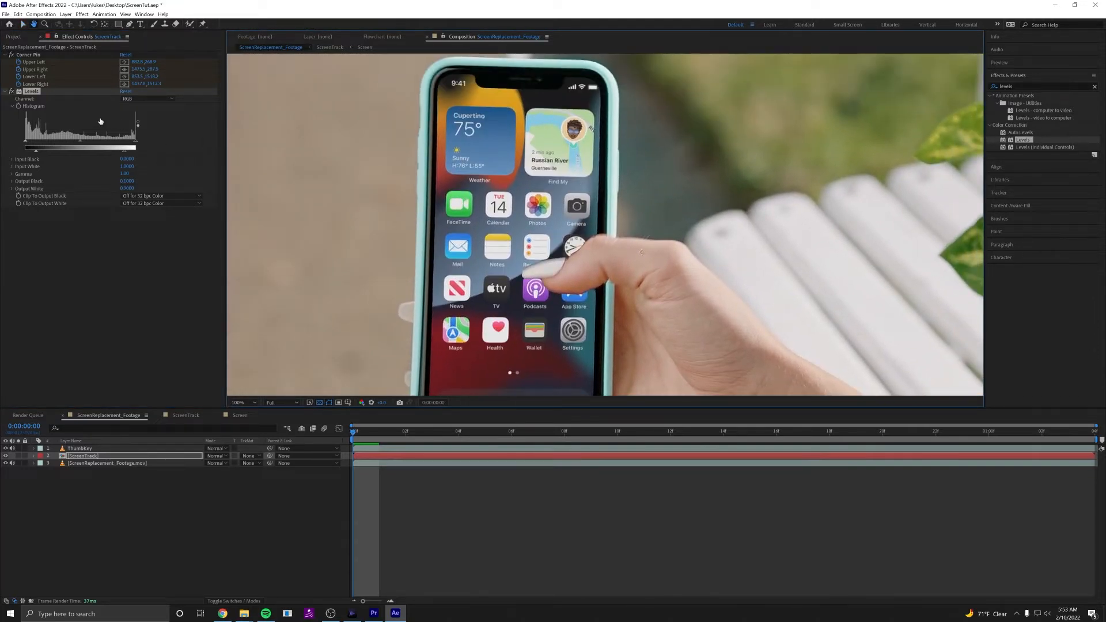
click(11, 92)
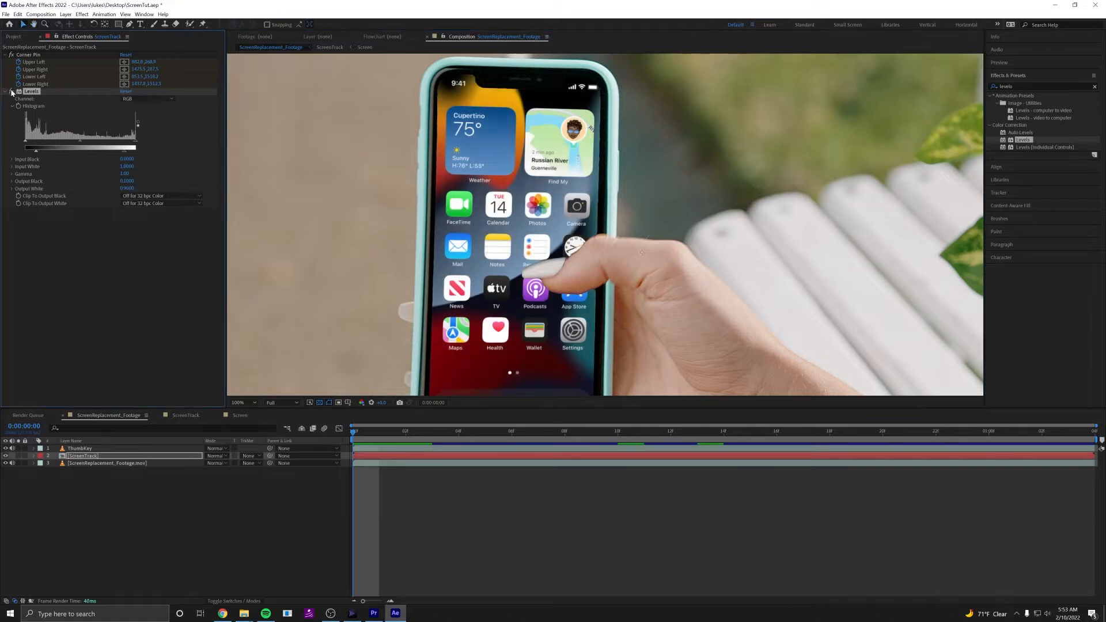
click(10, 92)
click(12, 92)
click(12, 93)
click(12, 93)
click(12, 93)
Step: Examine the replaced phone screen up close for how its sharpness matches the surrounding footage
drag(511, 171, 551, 55)
drag(563, 283, 562, 207)
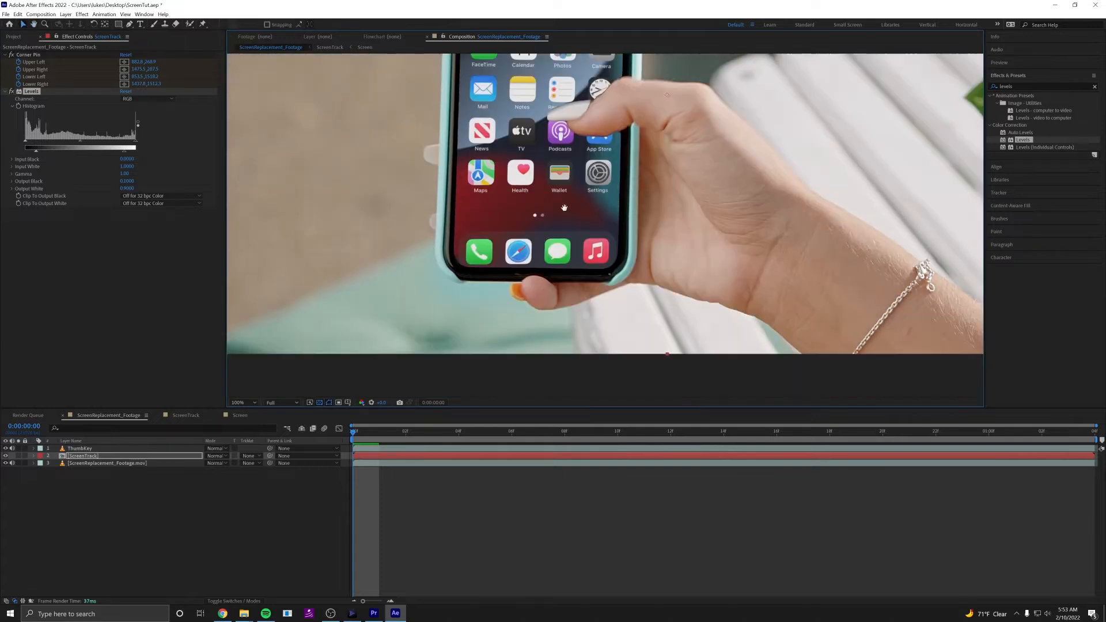
drag(575, 135, 609, 237)
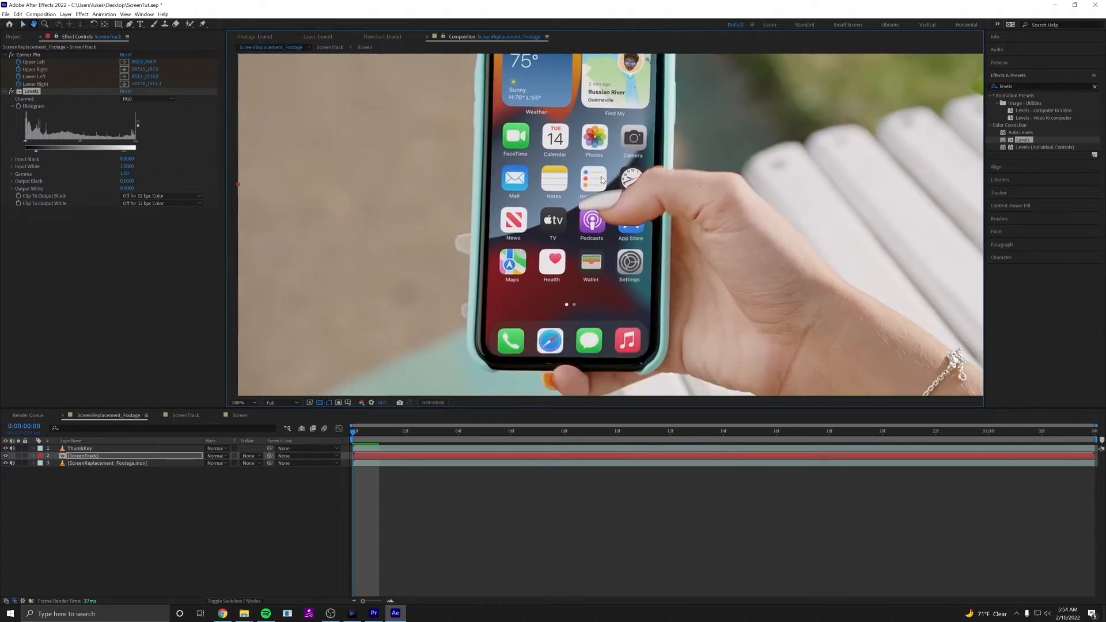
drag(527, 306, 573, 292)
scroll(570, 257, up, 1)
drag(587, 190, 579, 300)
drag(584, 216, 574, 327)
drag(600, 199, 598, 246)
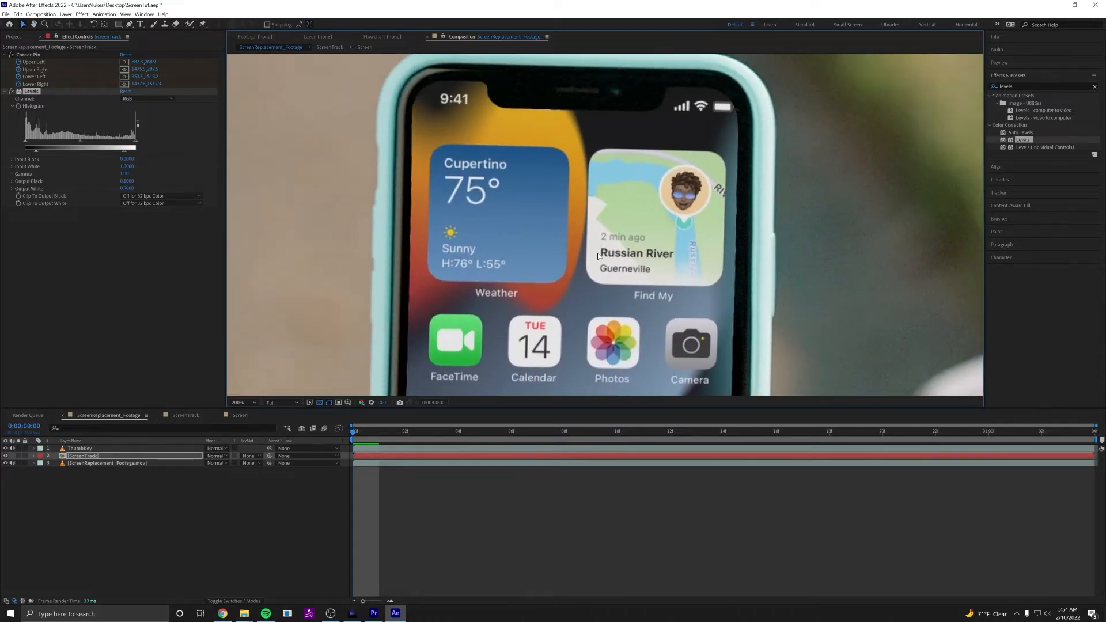
Step: Apply Gaussian Blur to the ScreenTrack layer and raise its Blurriness slightly
click(1024, 85)
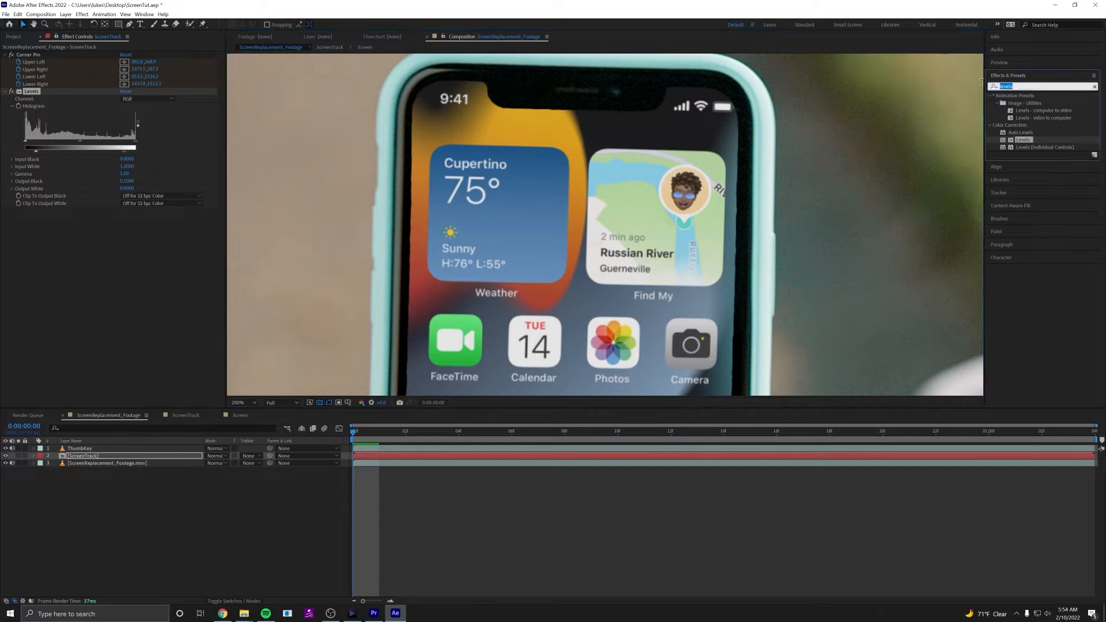
text(gauss)
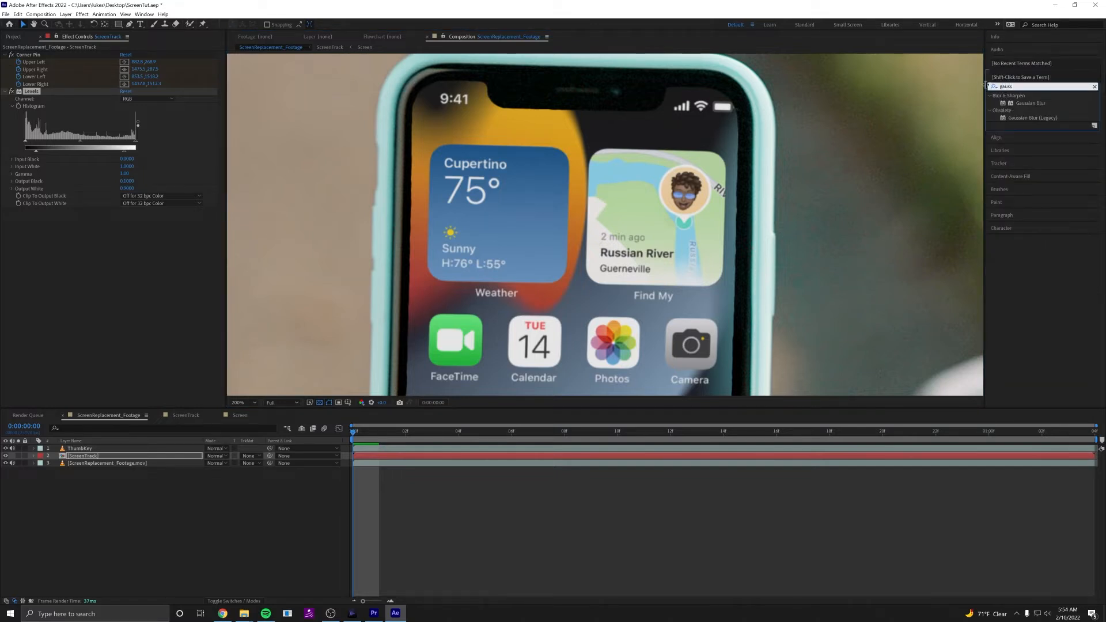
click(1030, 104)
drag(1029, 104, 168, 264)
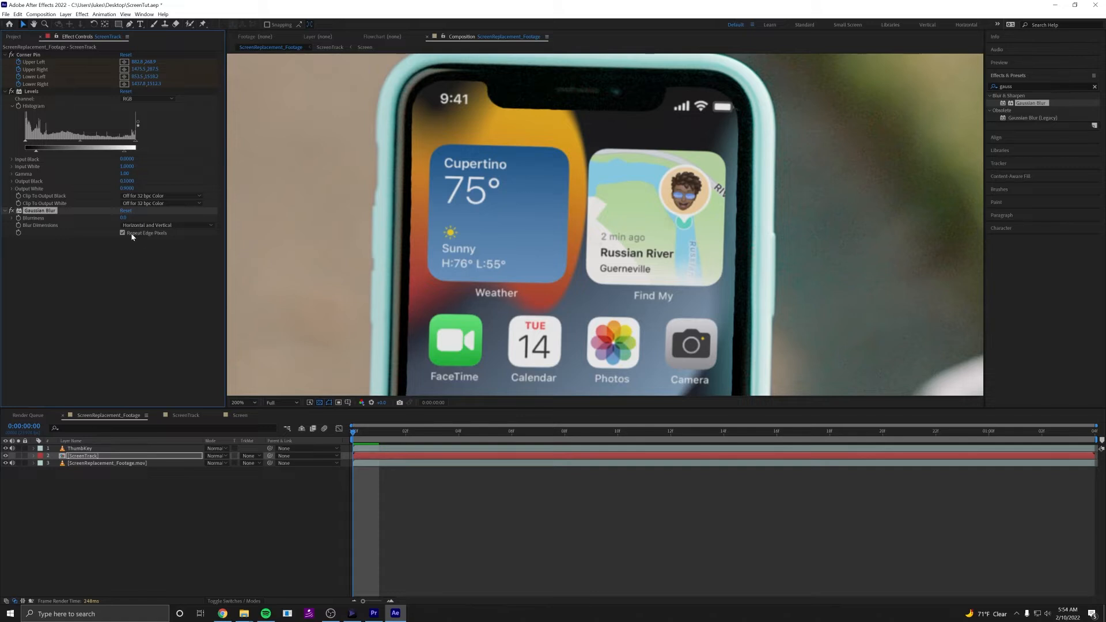
click(123, 218)
key(Return)
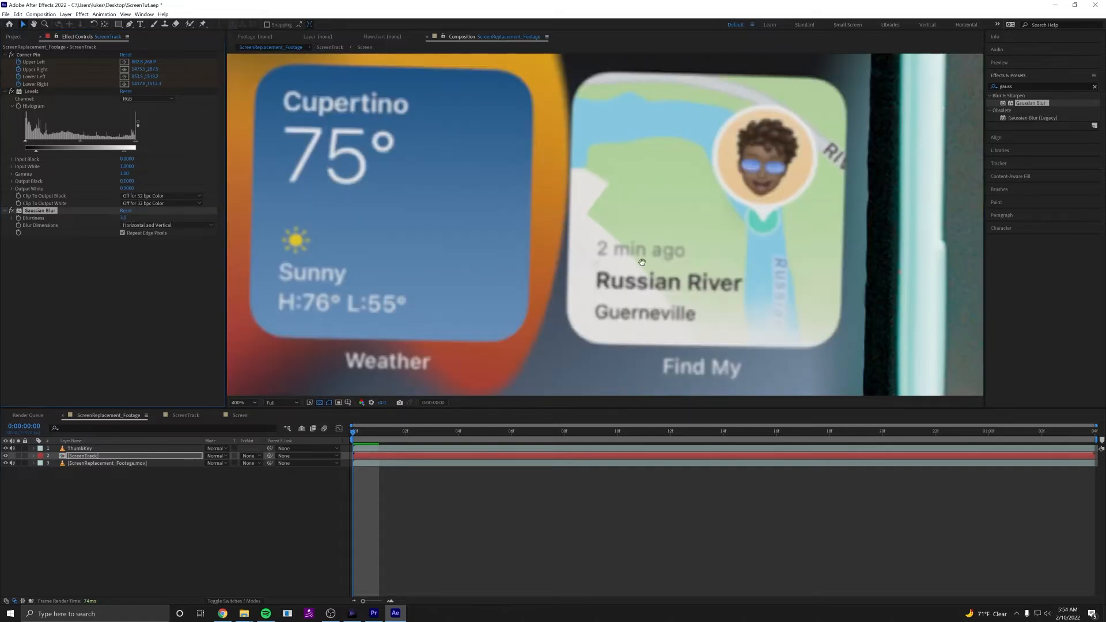
Step: Examine the icons and text on the phone screen up close, comparing them with Gaussian Blur off and on
drag(642, 262, 609, 240)
key(v)
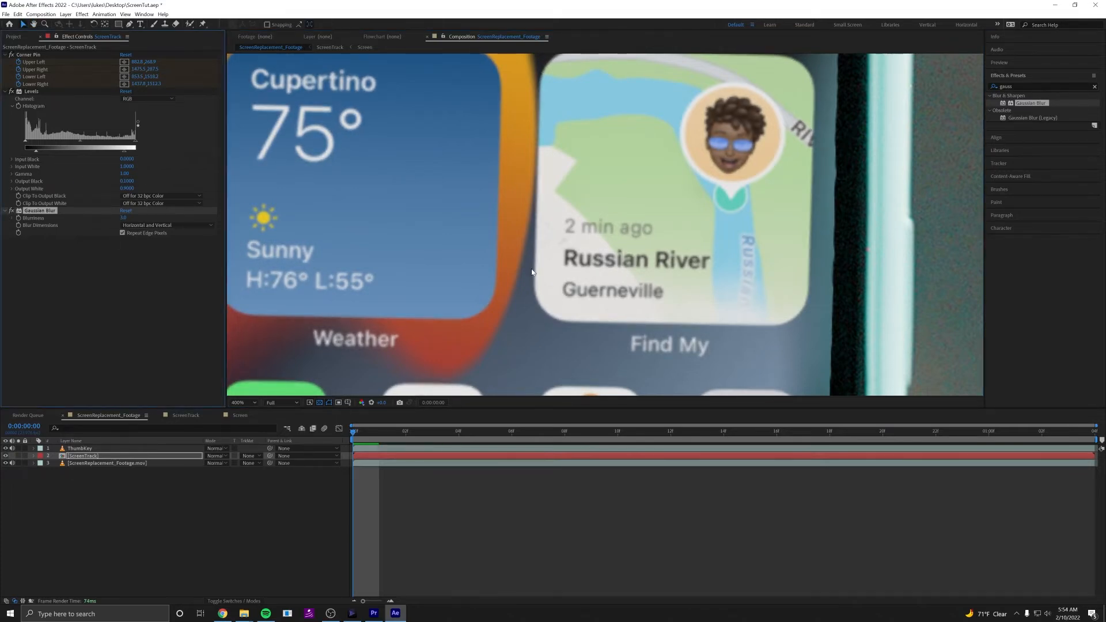
scroll(536, 274, down, 4)
drag(583, 327, 545, 189)
scroll(518, 289, up, 1)
drag(520, 342, 548, 446)
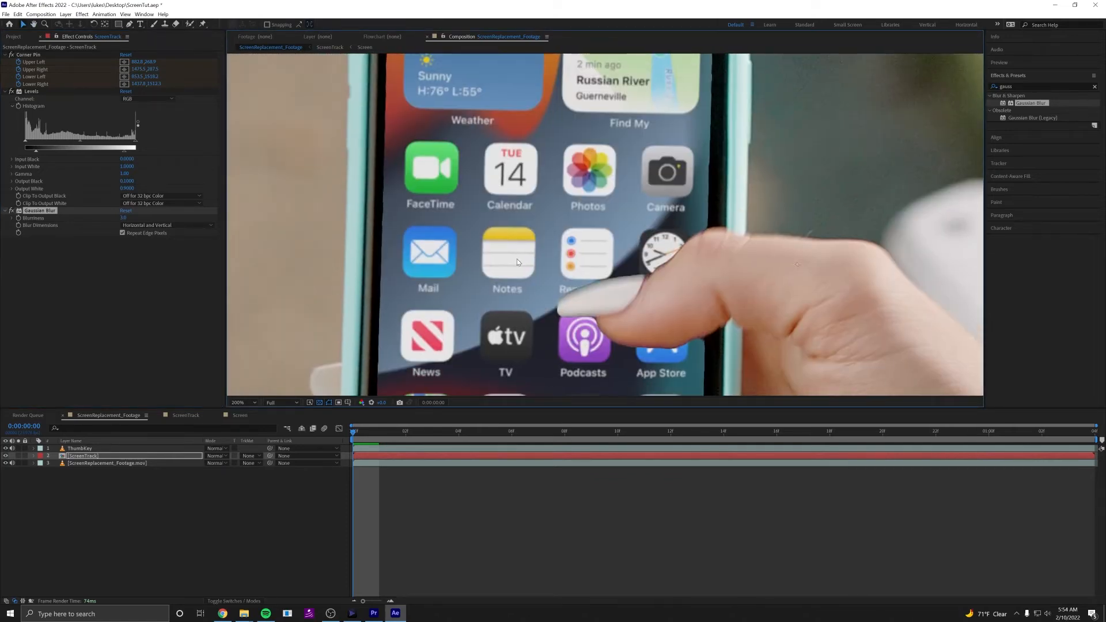
drag(517, 253, 551, 299)
scroll(499, 287, up, 1)
drag(485, 273, 625, 261)
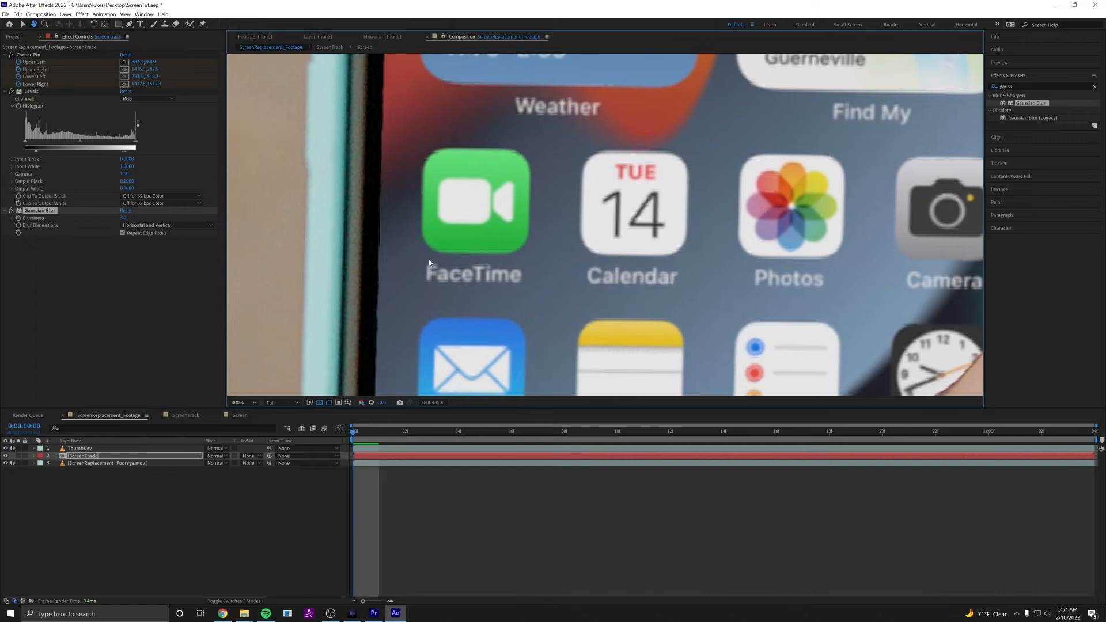
key(v)
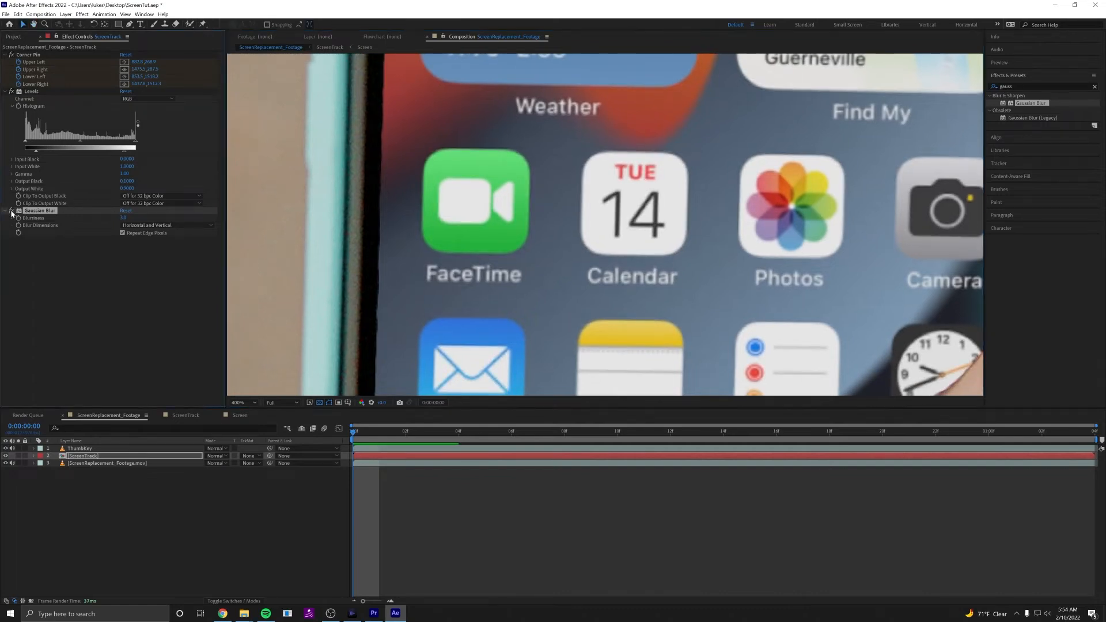
click(11, 211)
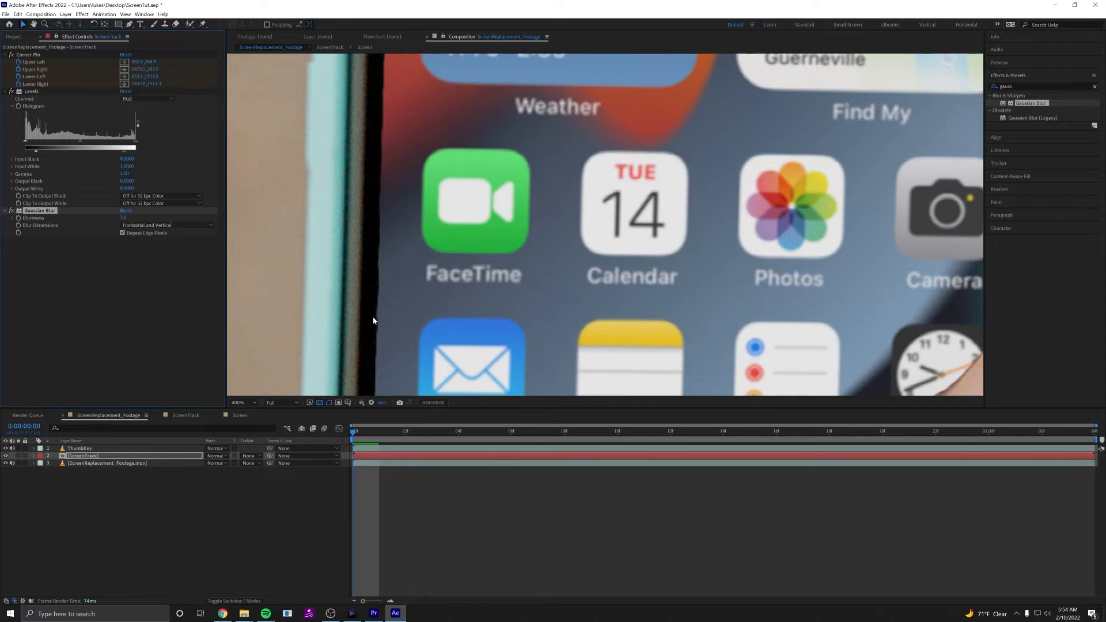
Step: Set Keylight's Screen Softness to 5 on the ThumbKey layer to soften the keyed screen edges
drag(400, 176, 403, 314)
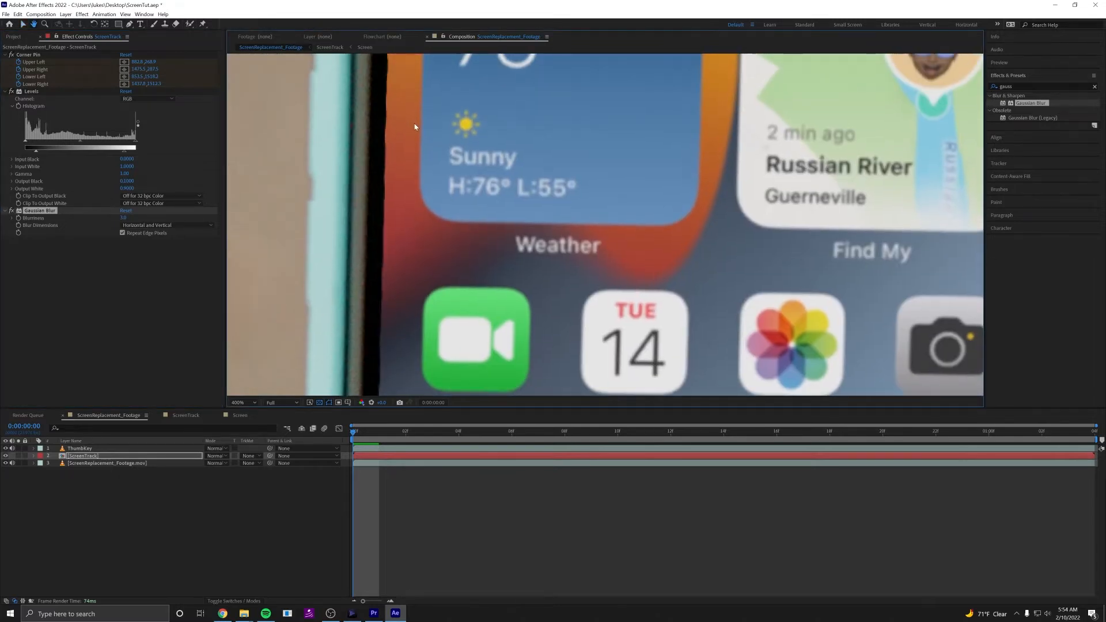
drag(412, 130, 405, 301)
drag(404, 127, 365, 264)
drag(427, 240, 423, 248)
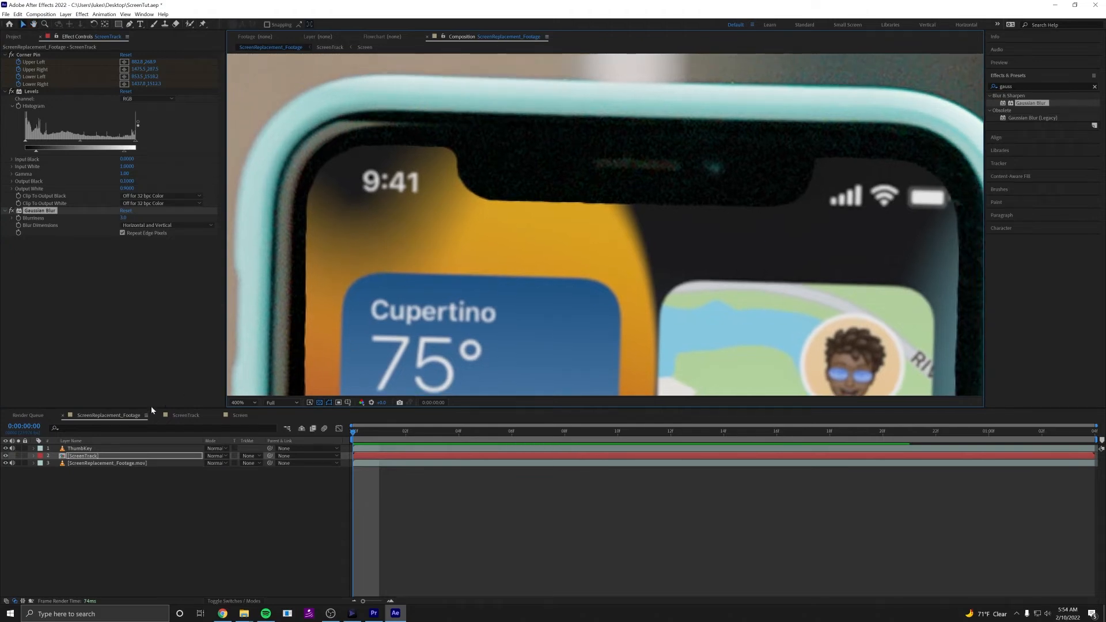
click(81, 449)
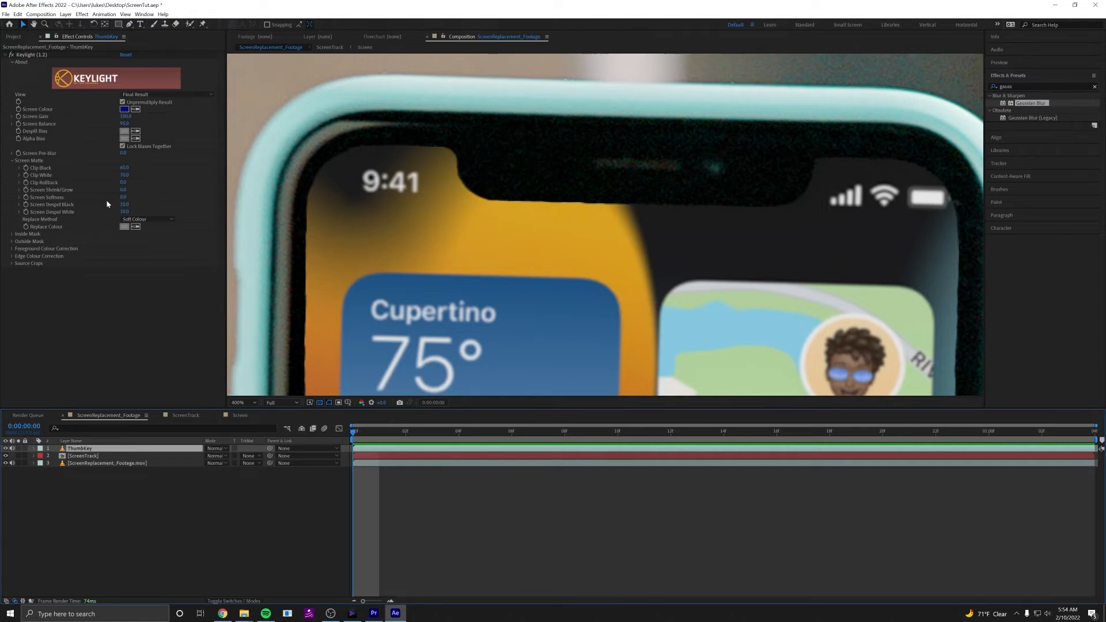
click(123, 198)
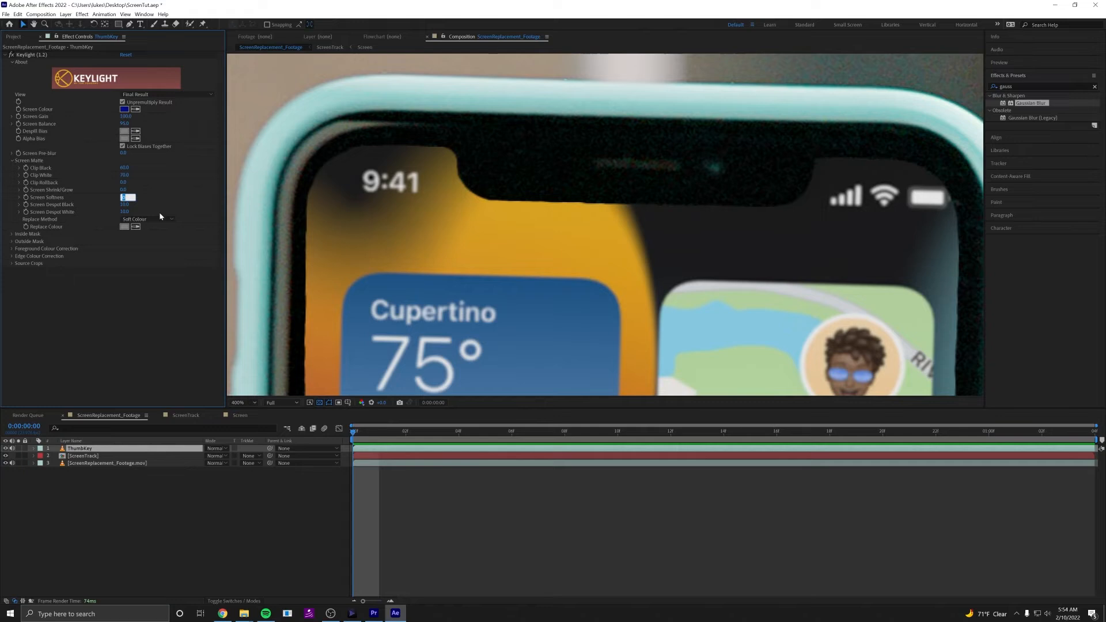
text(5)
key(Return)
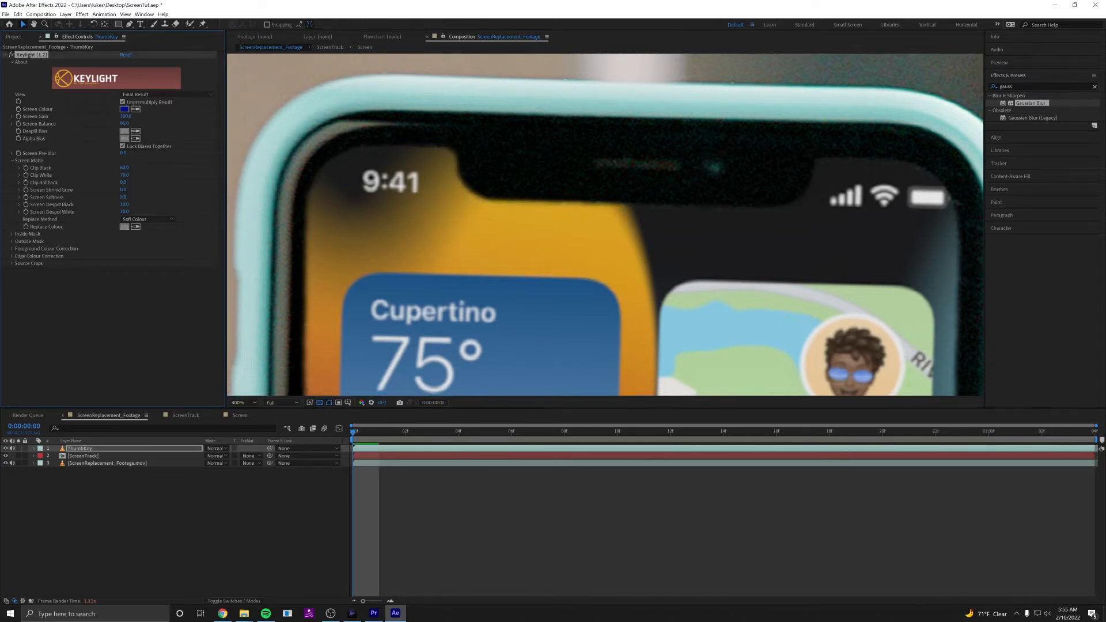
Step: Apply the Noise effect to the ScreenTrack layer, below its Gaussian Blur
key(alt+Tab)
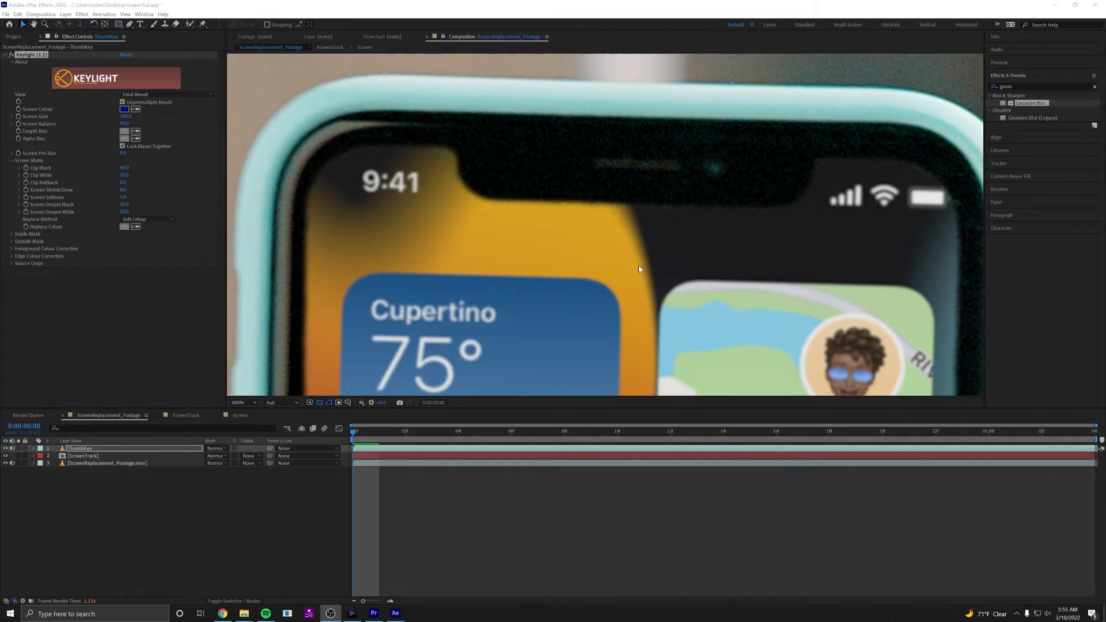
drag(731, 311, 683, 240)
drag(752, 279, 641, 355)
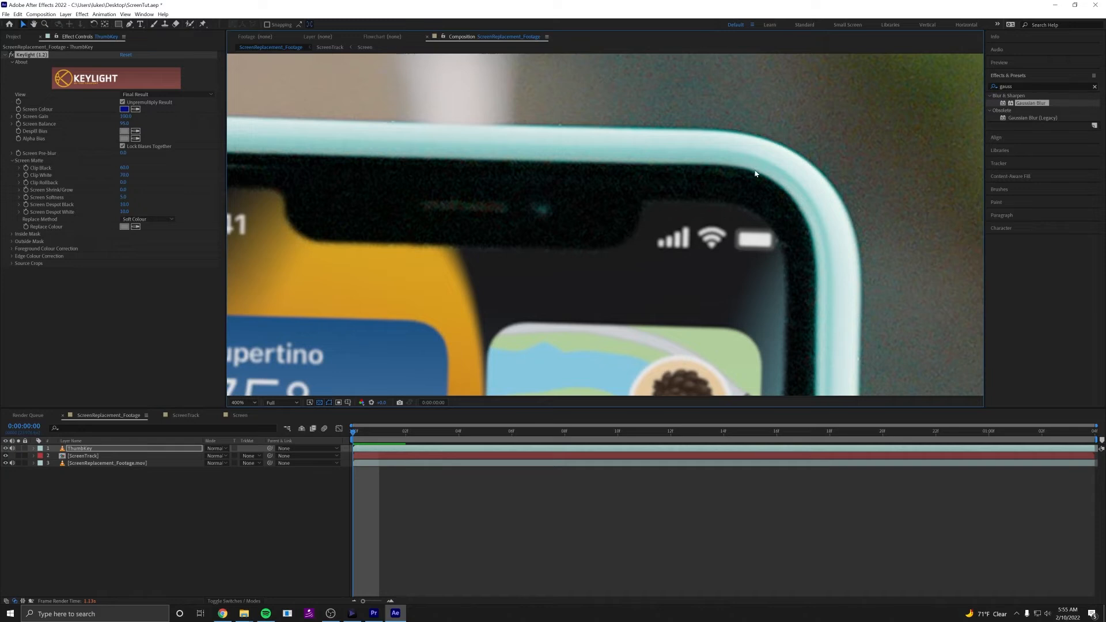
drag(748, 76, 695, 279)
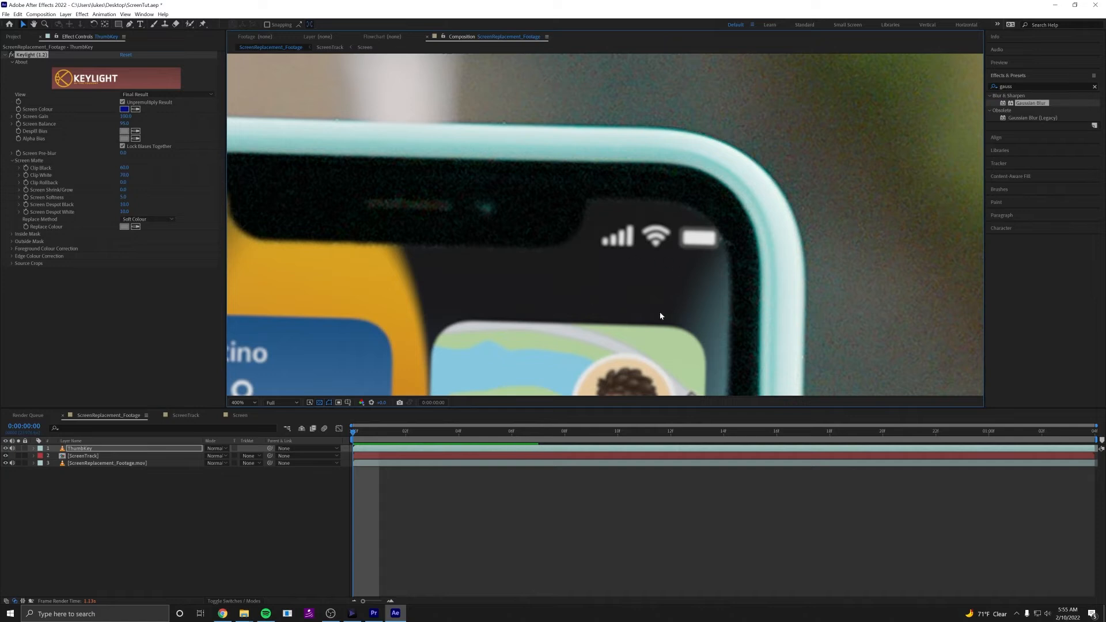
drag(675, 288, 647, 283)
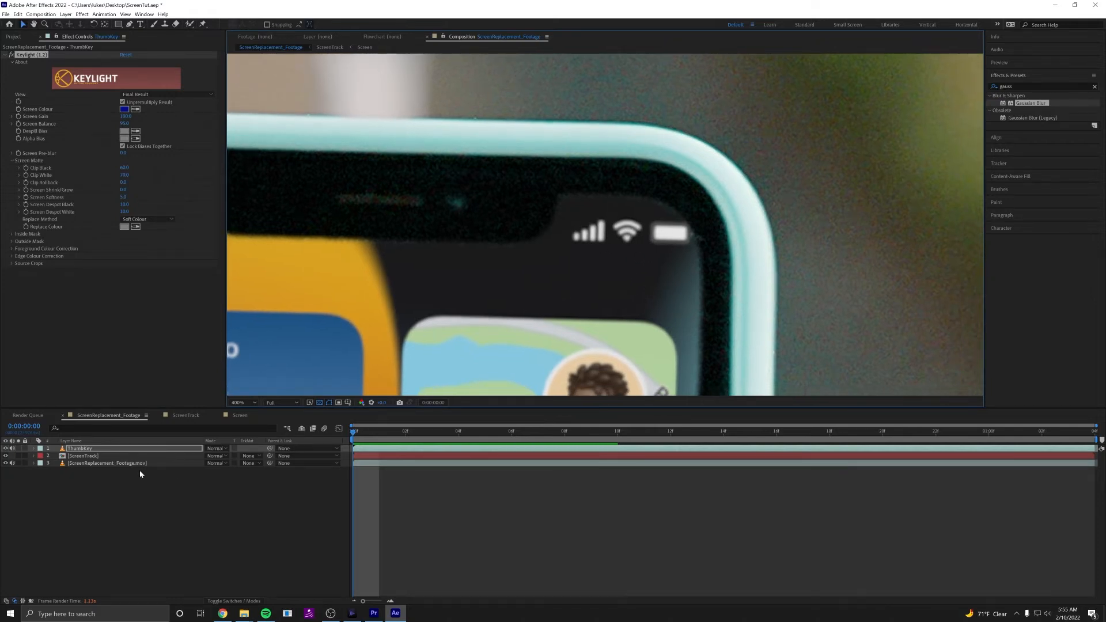
click(75, 457)
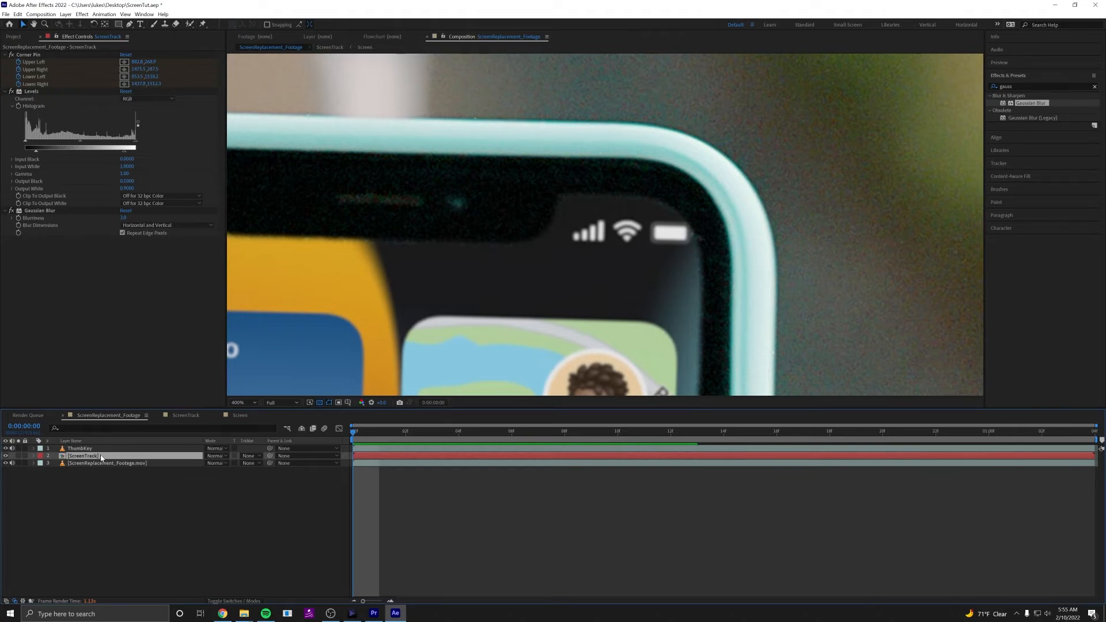
click(1014, 86)
text(noise)
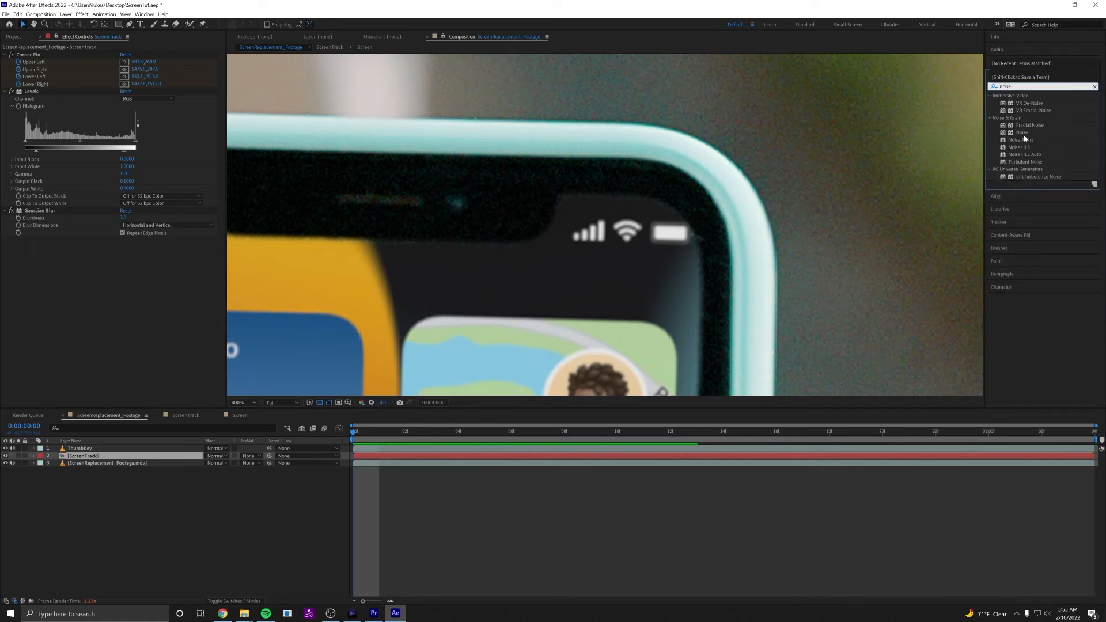
drag(1023, 134, 123, 306)
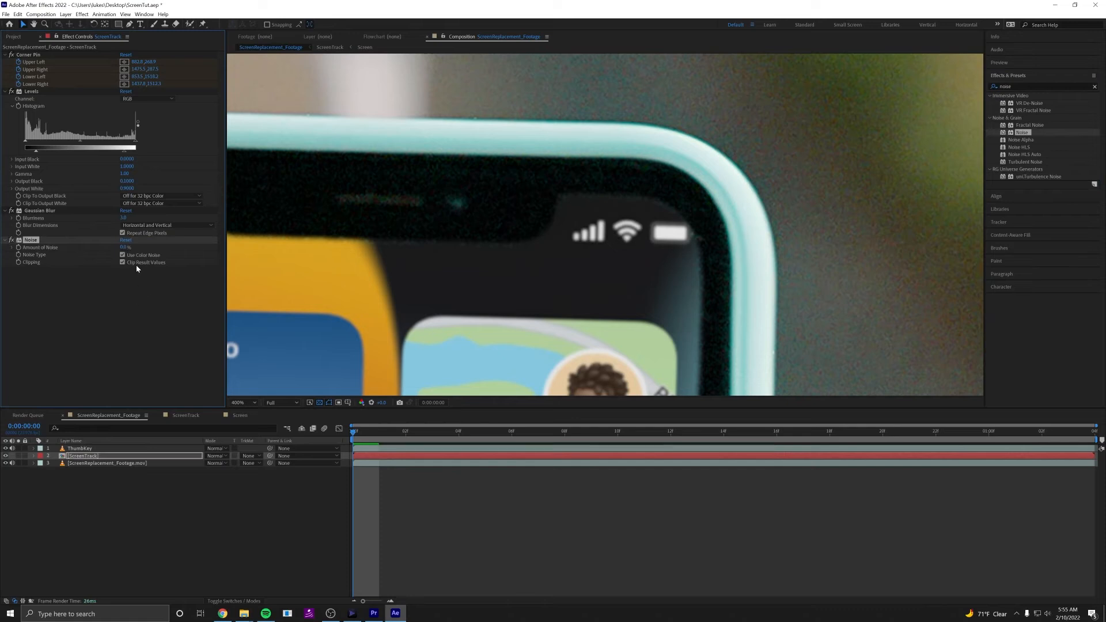
Step: Try an Amount of Noise of 3% and compare the area around the status icons with Noise off and on
click(123, 247)
text(3)
key(Return)
scroll(649, 246, up, 1)
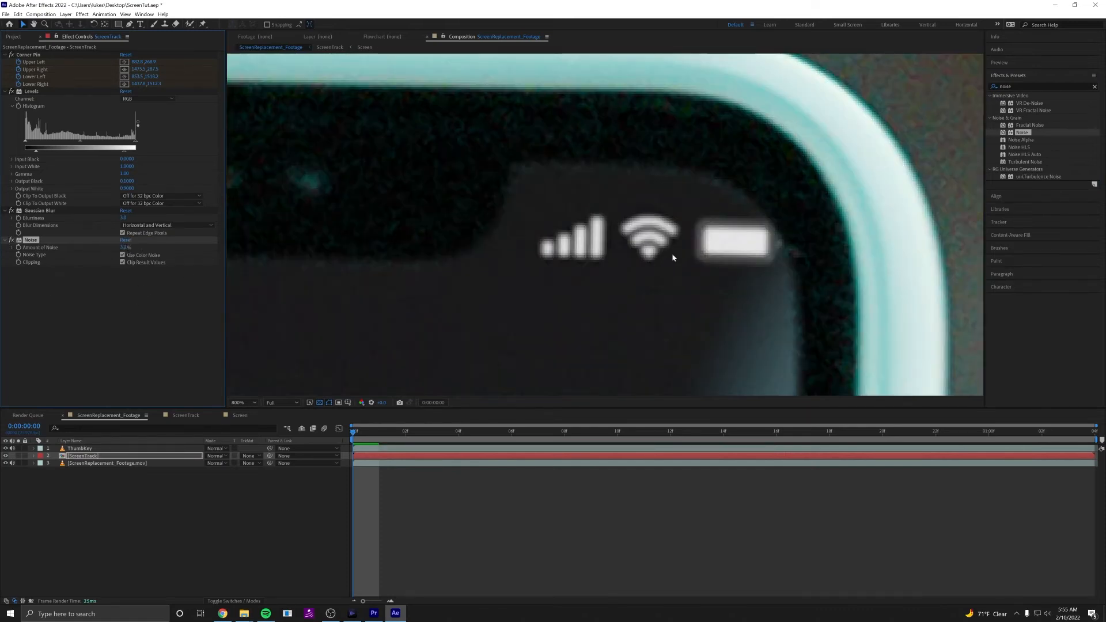
drag(648, 248, 583, 181)
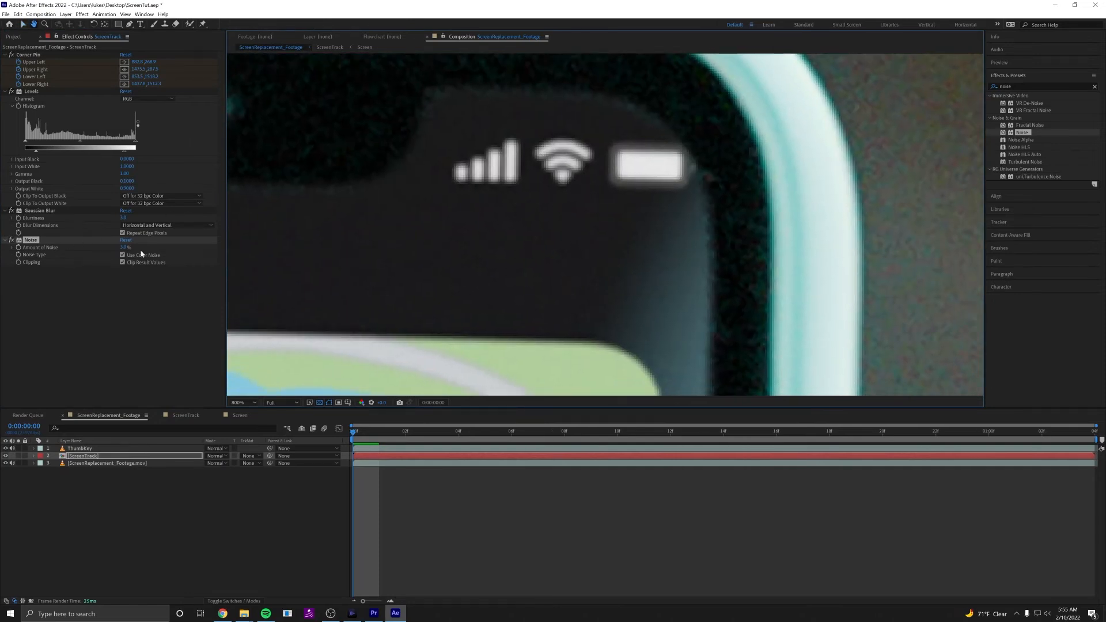
click(10, 242)
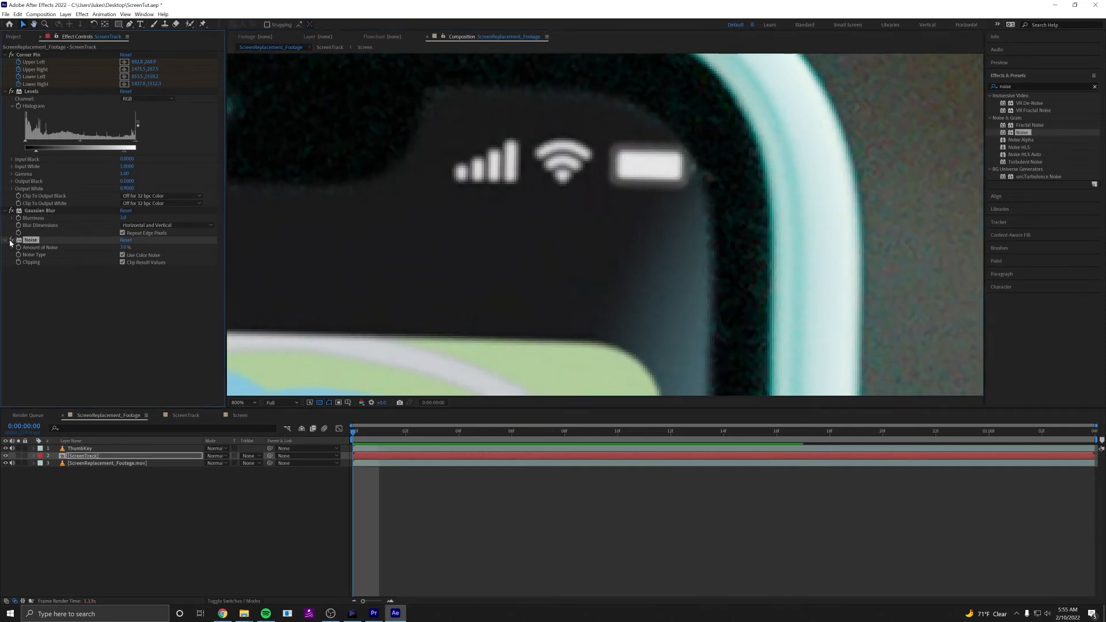
click(10, 242)
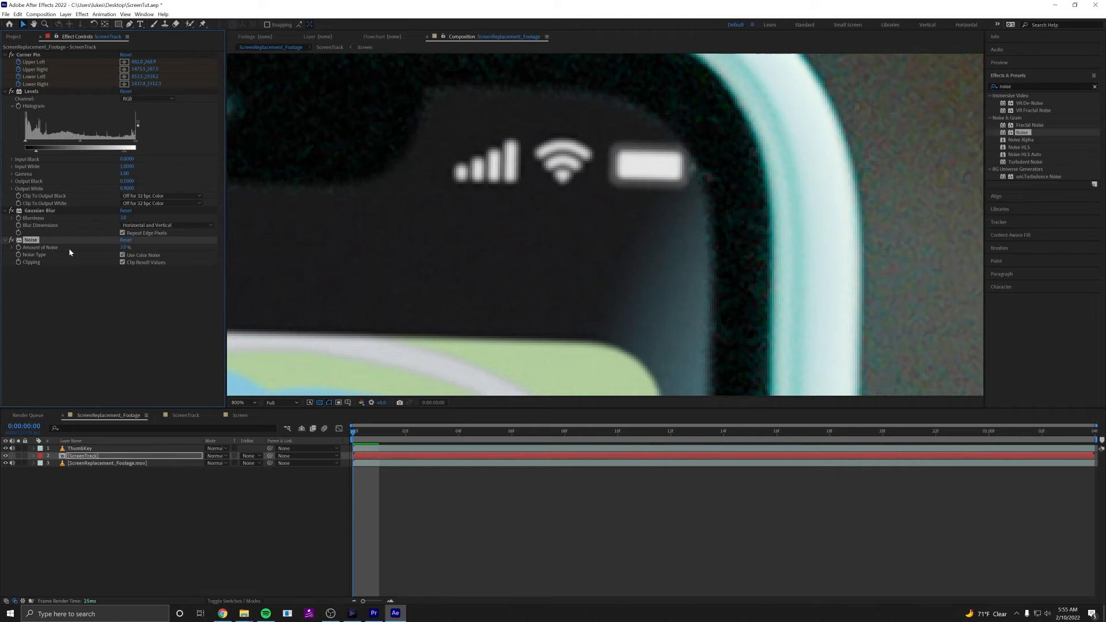
Step: Try an Amount of Noise of 5% and compare the screen's grain with the surrounding footage up close
click(123, 247)
scroll(470, 233, down, 2)
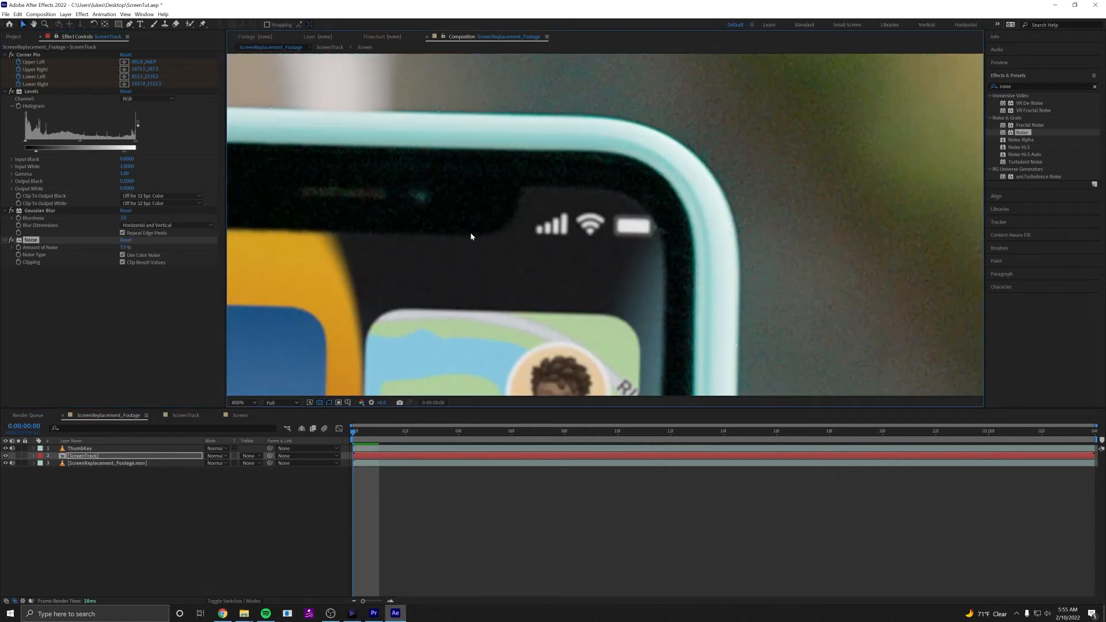
scroll(497, 242, down, 1)
scroll(501, 241, up, 1)
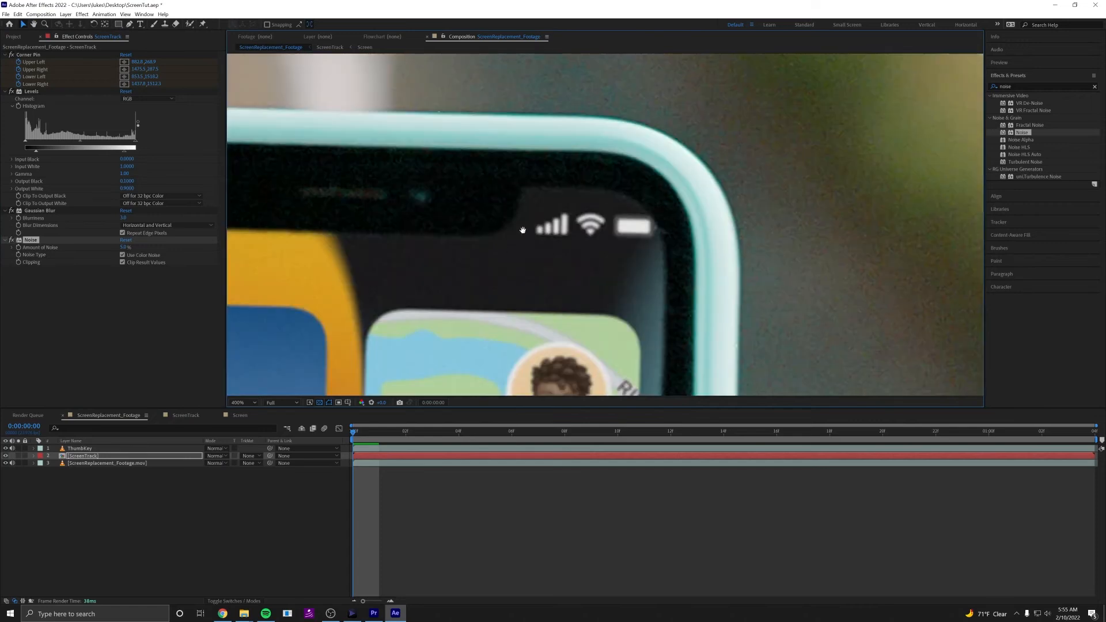
scroll(502, 246, up, 1)
drag(506, 255, 480, 265)
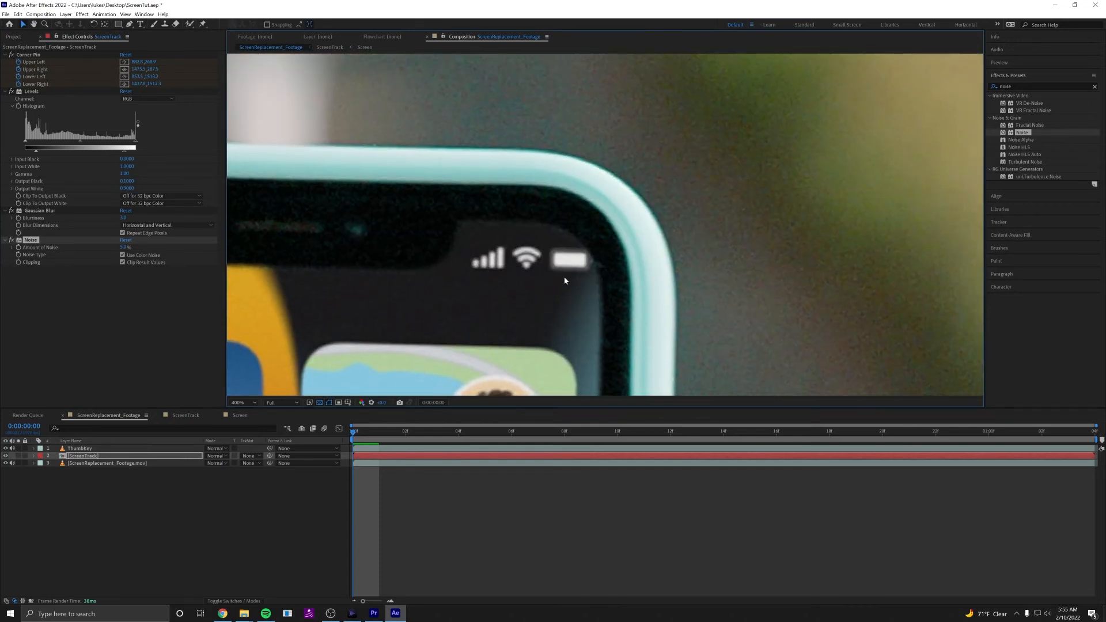
drag(565, 277, 534, 207)
scroll(597, 265, up, 1)
drag(598, 264, 583, 252)
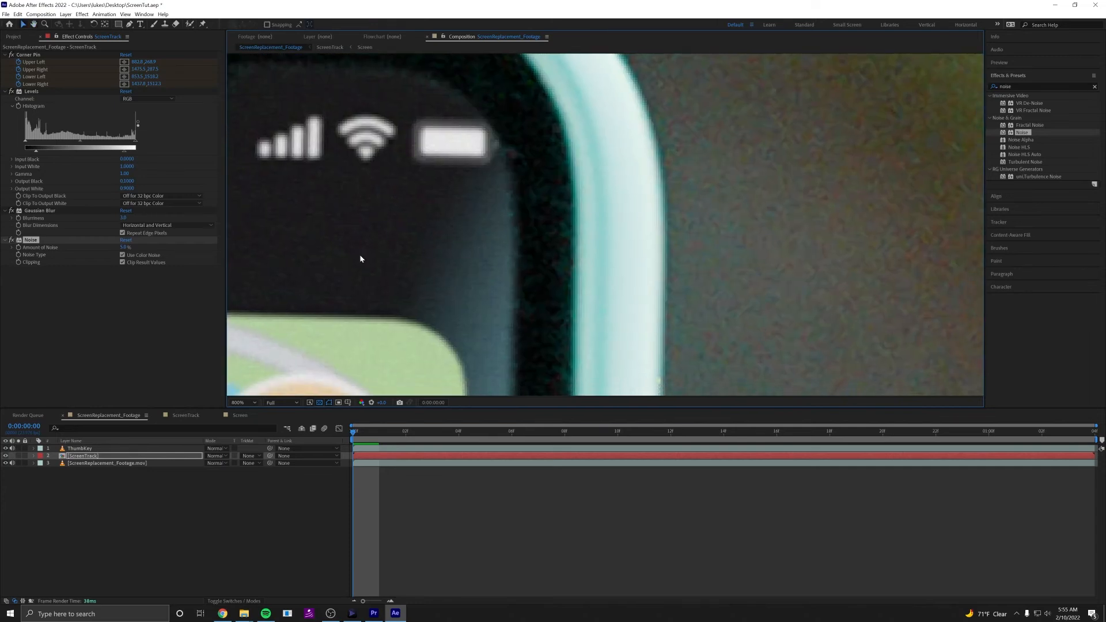
Step: Set the Amount of Noise to 10% on the ScreenTrack layer
click(128, 248)
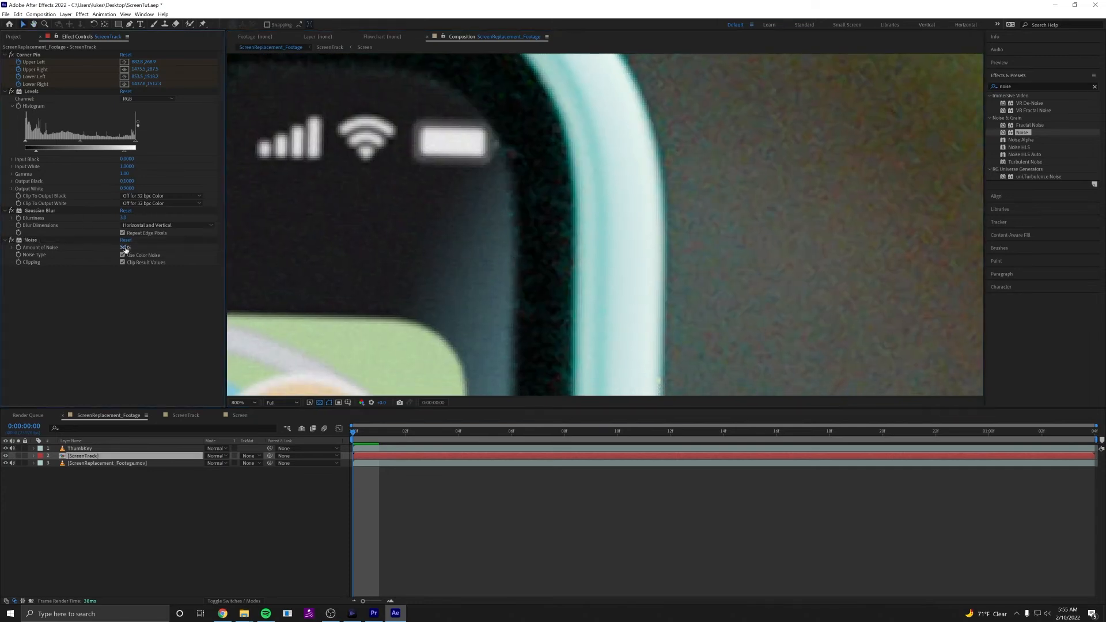
text(10)
key(Return)
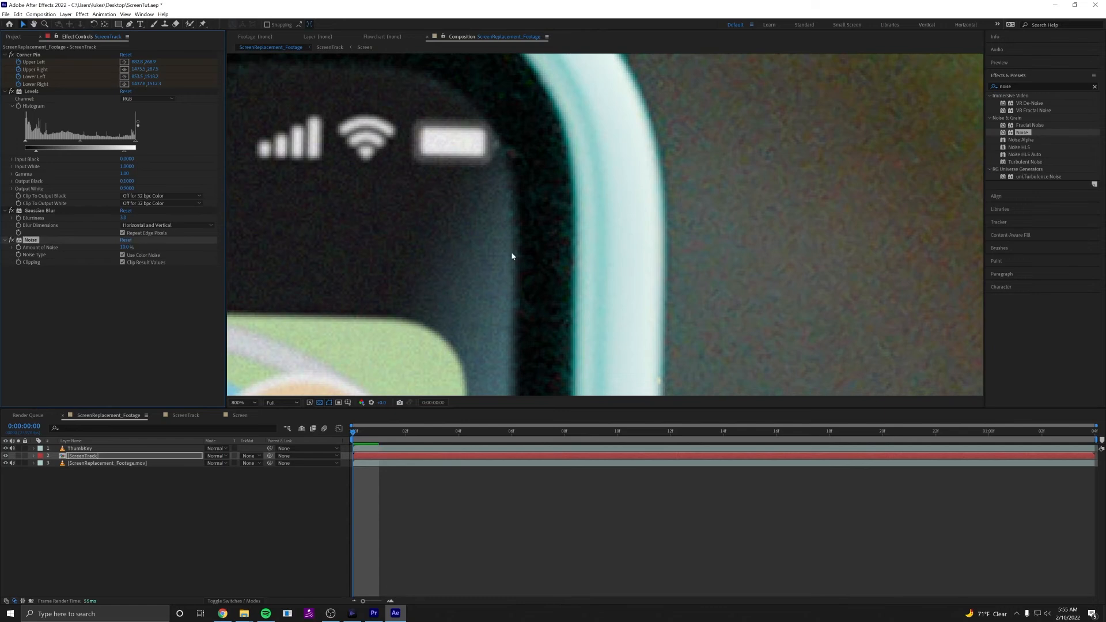
Step: Examine the phone screen from the widgets to the dock, comparing its grain with the case, hand and background
scroll(624, 233, down, 1)
drag(585, 260, 696, 299)
drag(696, 242, 881, 242)
drag(537, 267, 751, 225)
drag(576, 259, 522, 103)
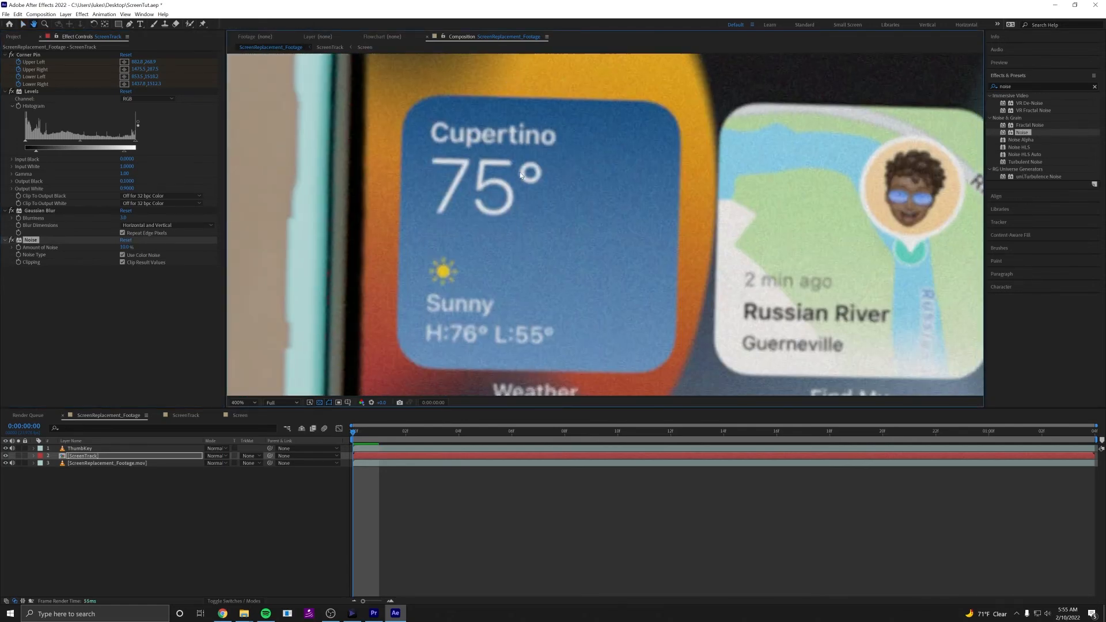
drag(528, 291, 668, 190)
drag(503, 271, 558, 156)
drag(573, 348, 523, 154)
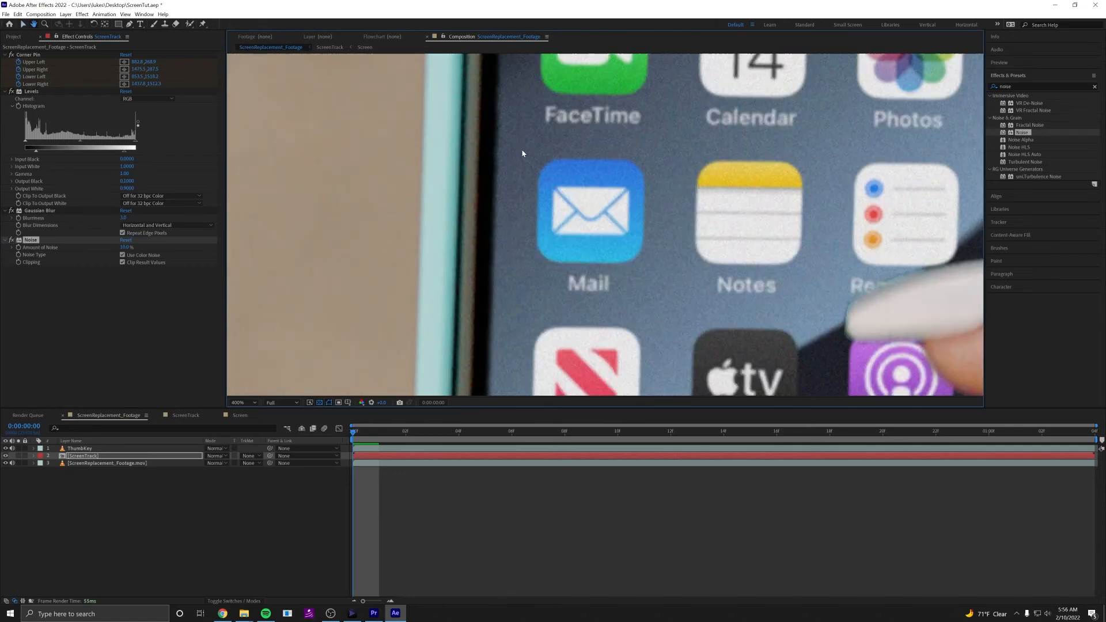
drag(585, 324, 470, 161)
drag(694, 290, 566, 219)
drag(641, 331, 600, 203)
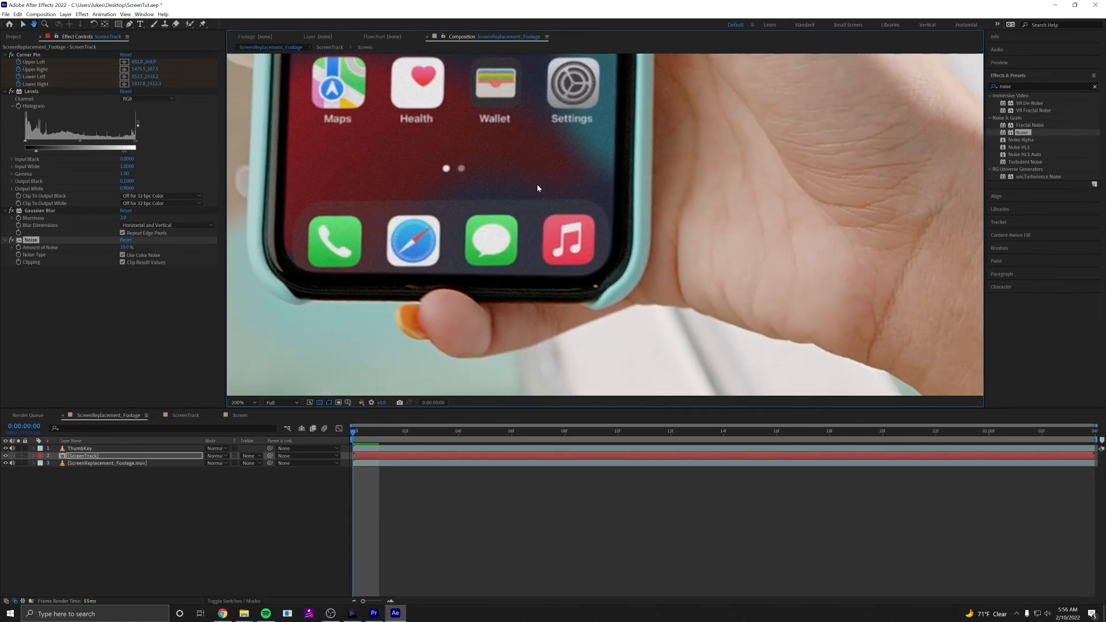
drag(535, 166, 588, 306)
drag(521, 267, 545, 460)
drag(511, 216, 496, 365)
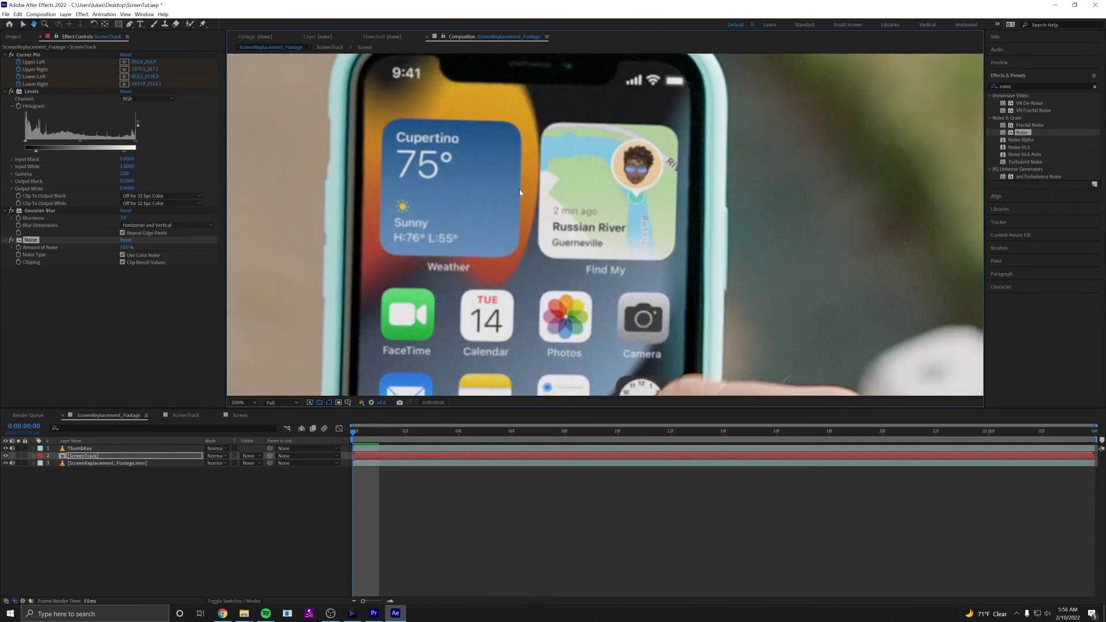
drag(520, 189, 470, 283)
drag(636, 211, 509, 157)
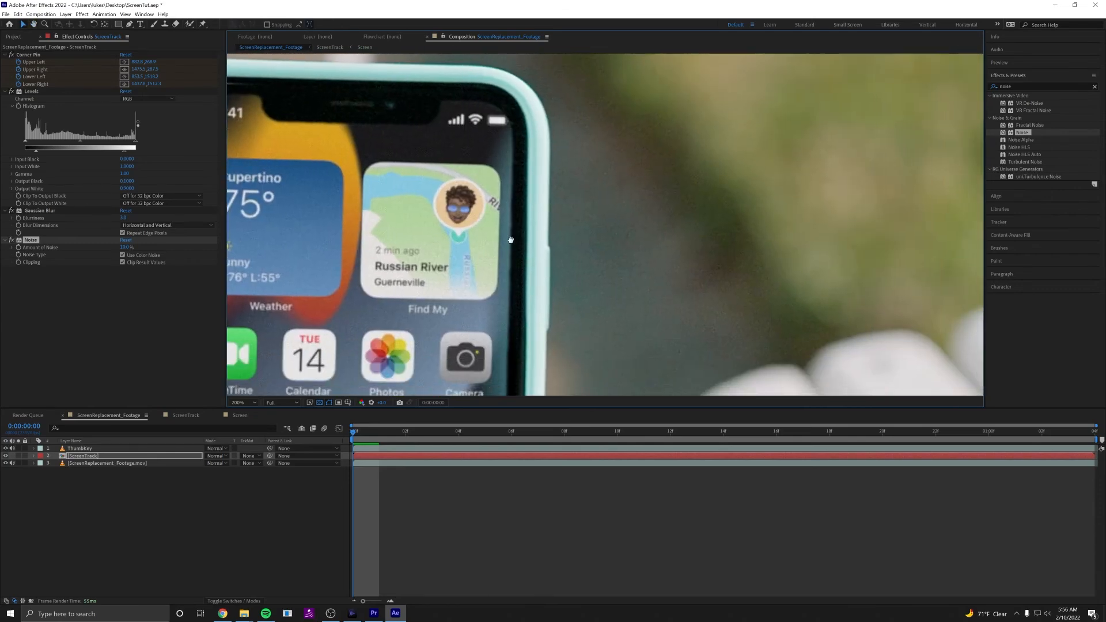
drag(511, 240, 687, 166)
mouse_move(567, 272)
mouse_down()
mouse_move(596, 176)
mouse_move(612, 45)
mouse_move(522, 187)
mouse_up()
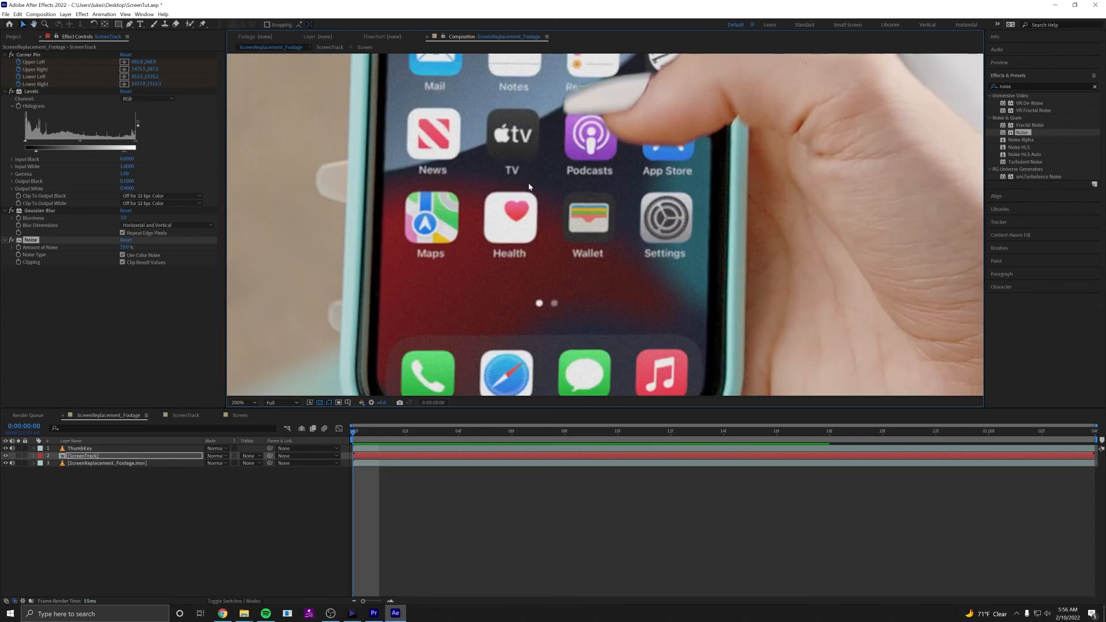
Step: Play back the composition with the whole frame in view and again close up on the app icons
scroll(528, 182, down, 2)
drag(578, 182, 535, 252)
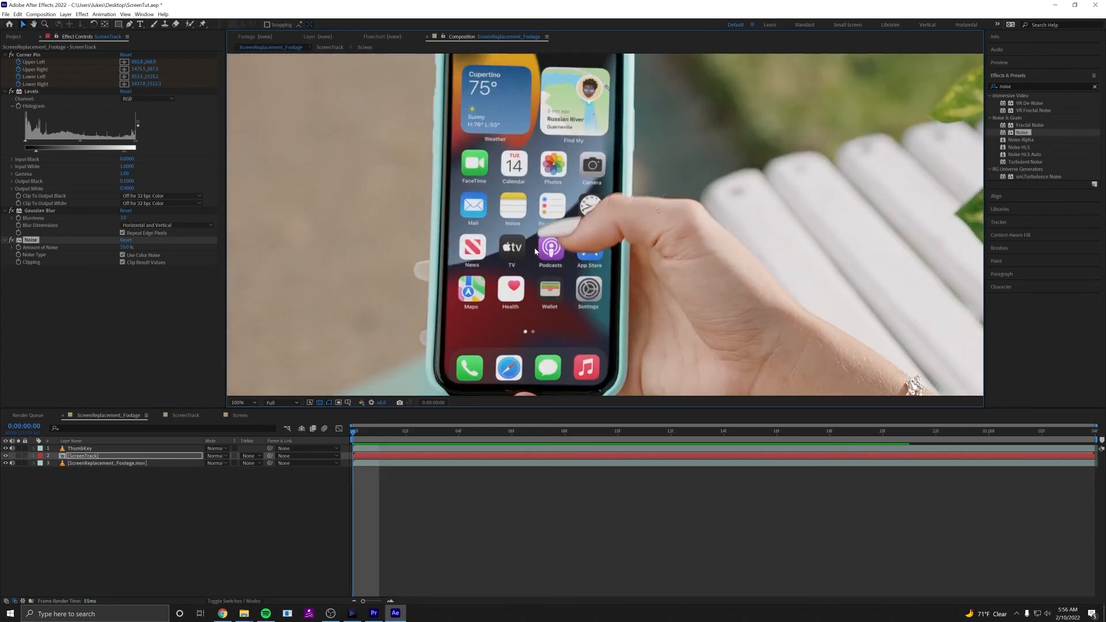
scroll(535, 251, down, 2)
key(space)
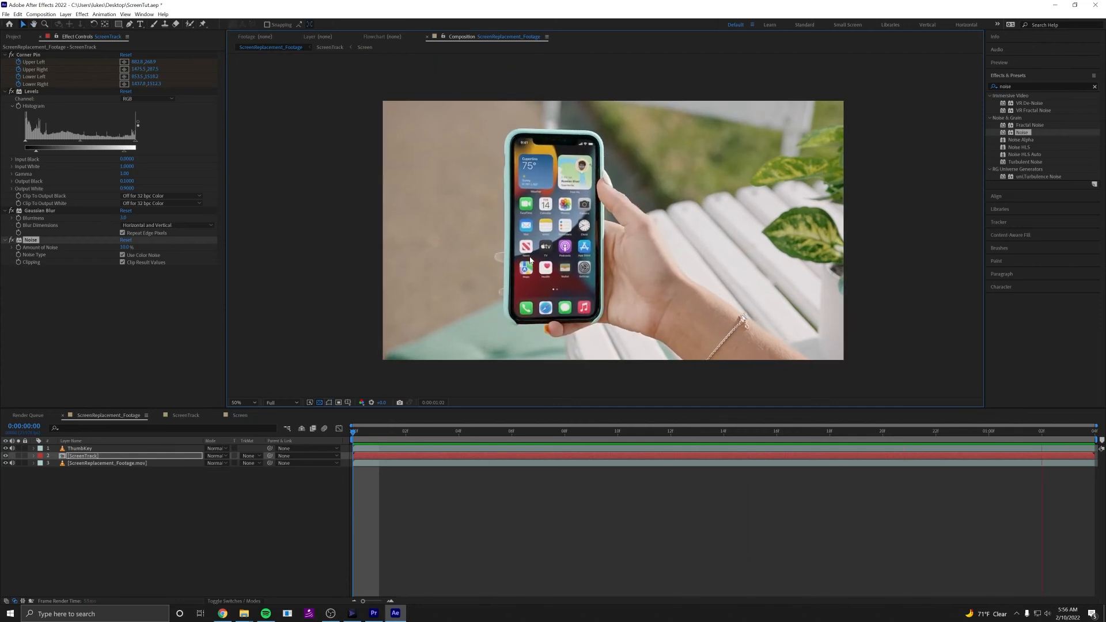
key(space)
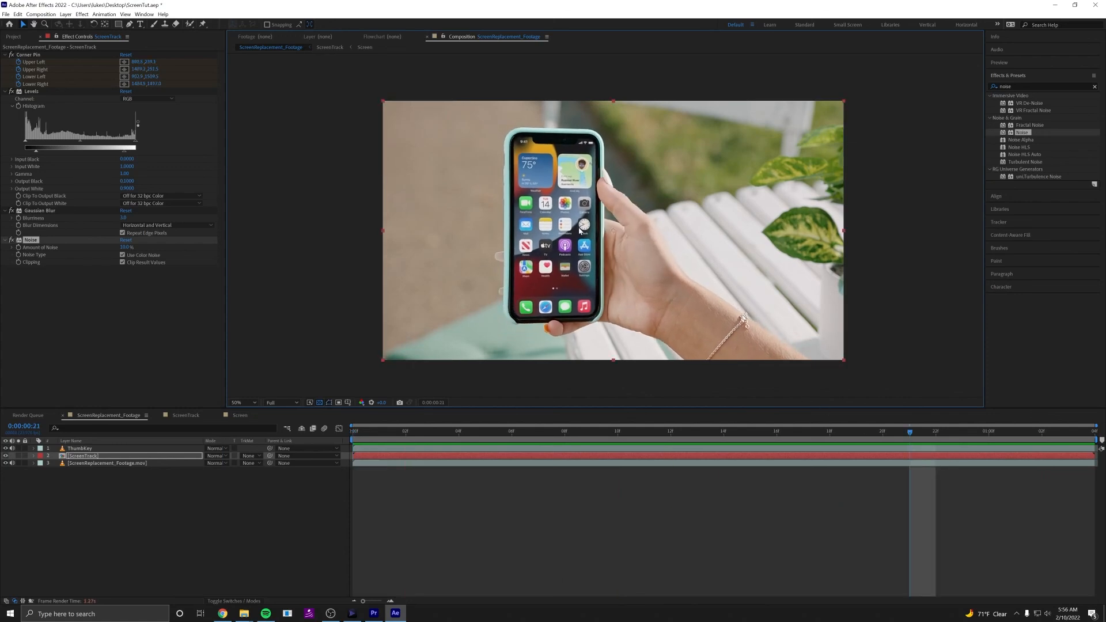
scroll(581, 229, up, 4)
key(space)
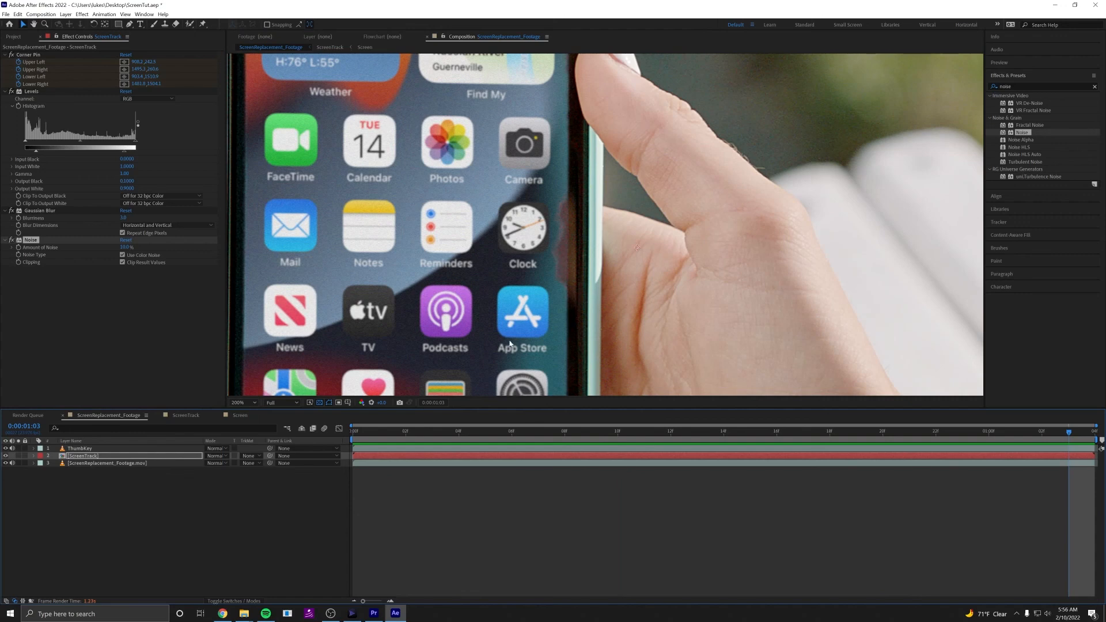
Step: Solo the ThumbKey layer to inspect its keyed edges, unsolo it and play back the full composite
click(19, 449)
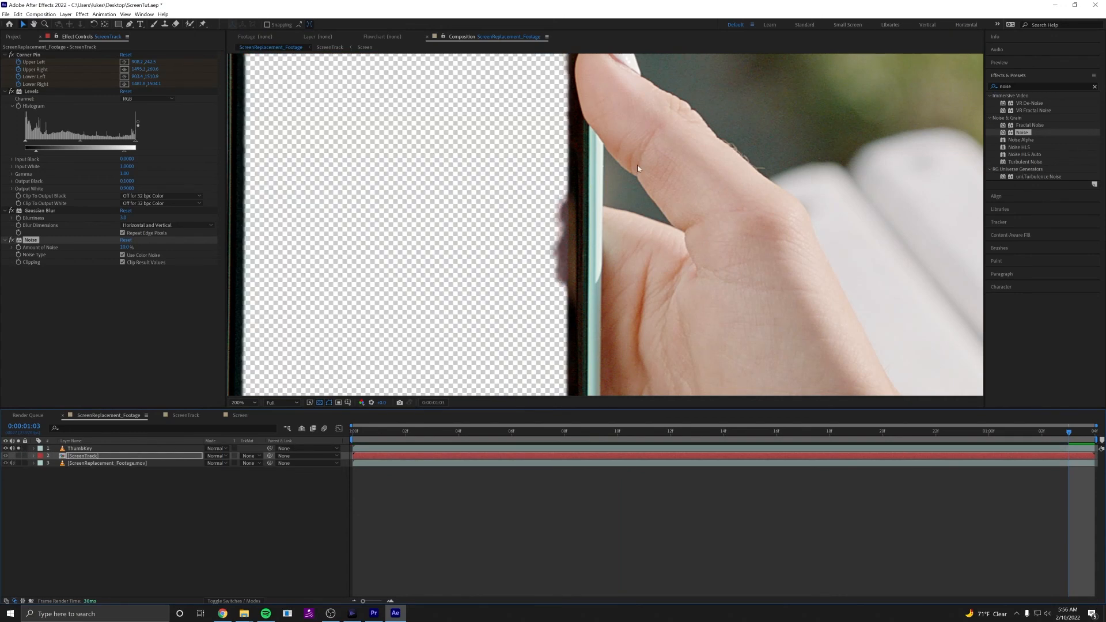
click(517, 448)
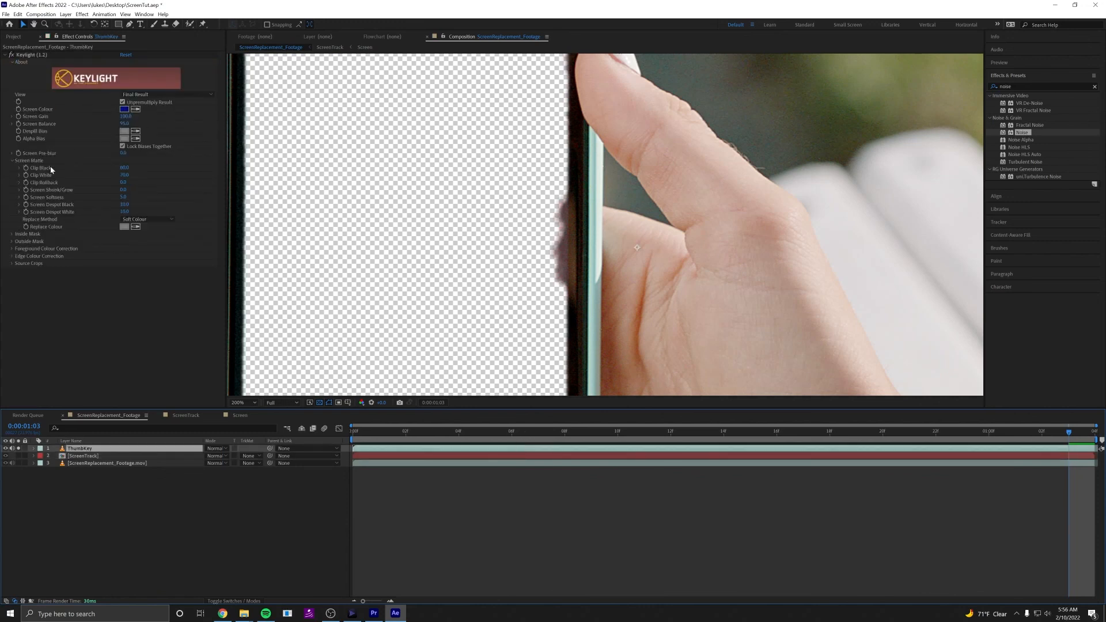
scroll(642, 197, down, 4)
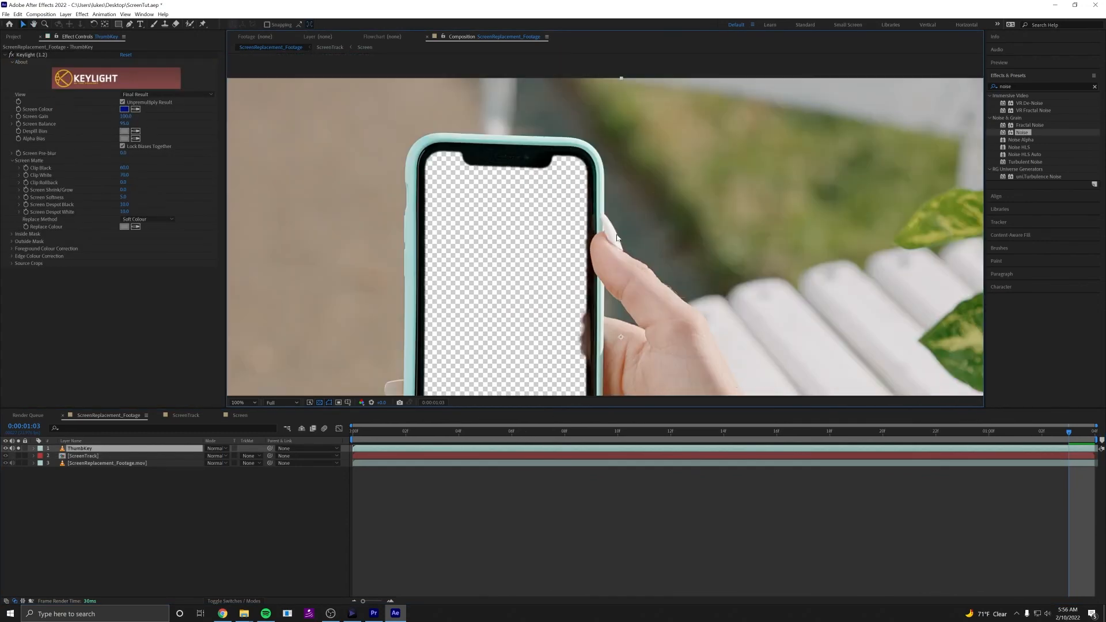
click(18, 449)
key(space)
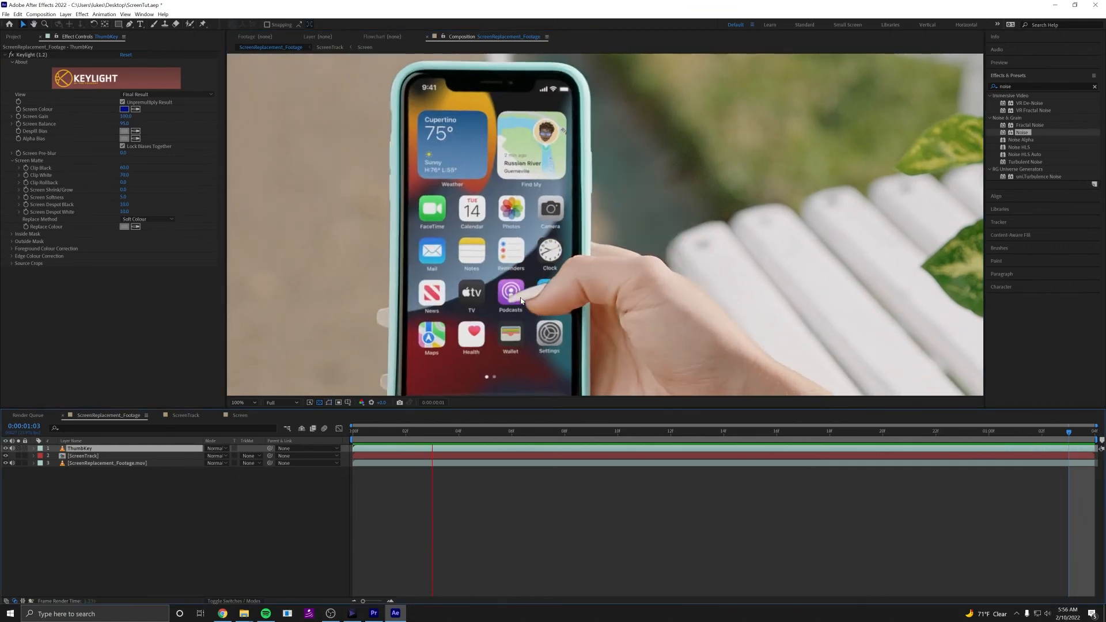